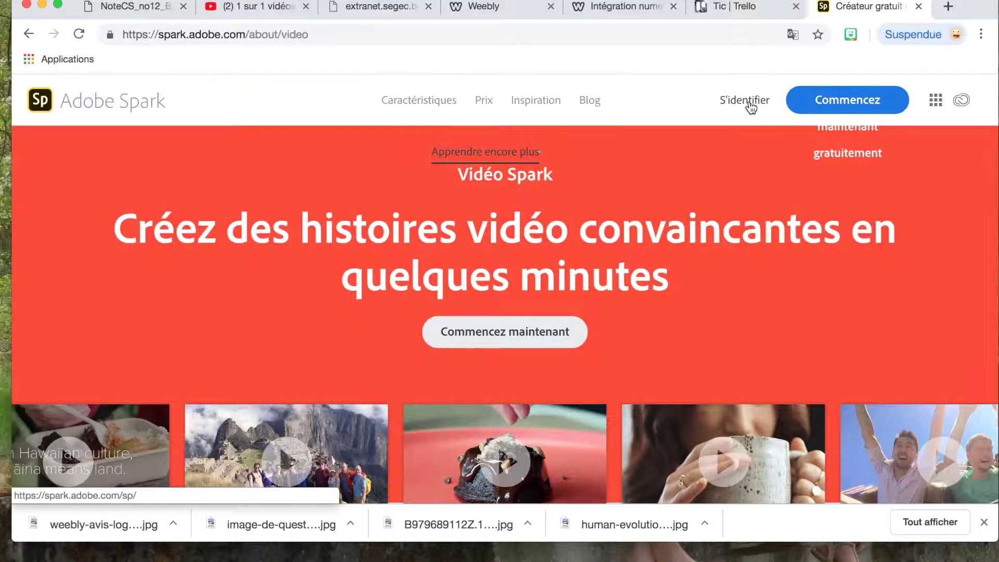
Sign in to Adobe Spark and choose to create a new video instead of picking one of the suggested project types
{"action": "left_click", "coordinate": [750, 106]}
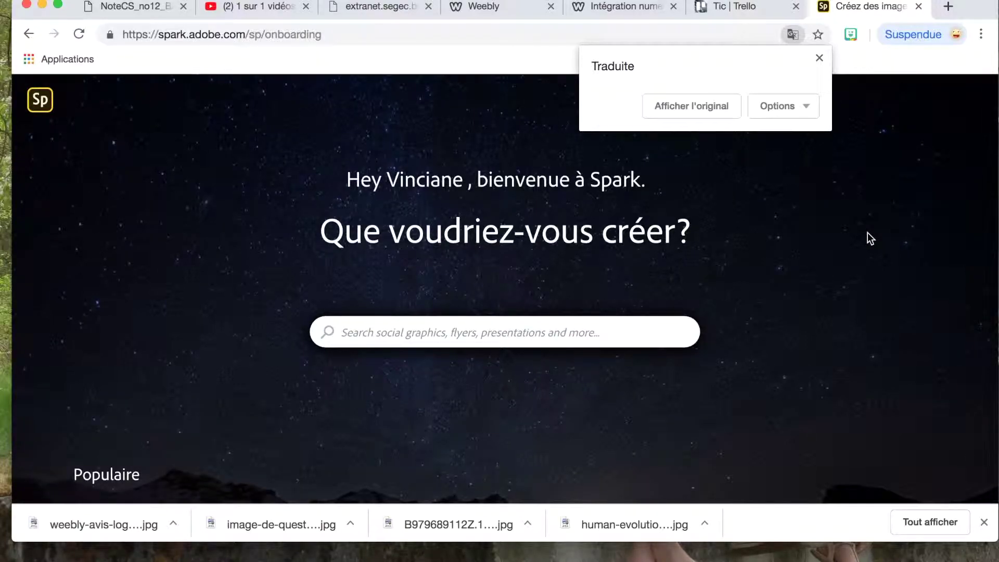
{"action": "left_click", "coordinate": [819, 58]}
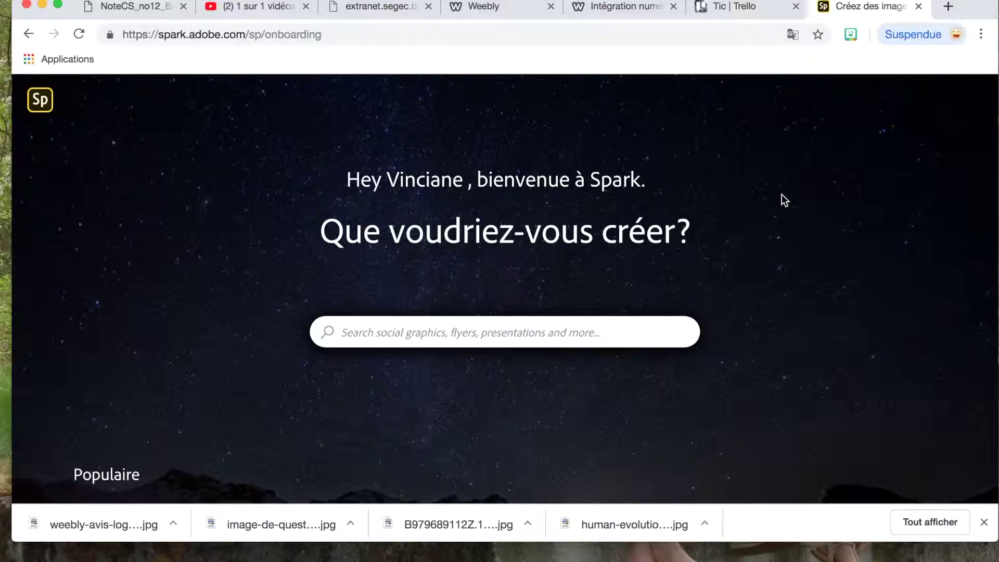
{"action": "scroll", "coordinate": [782, 195], "scroll_direction": "down", "scroll_amount": 3}
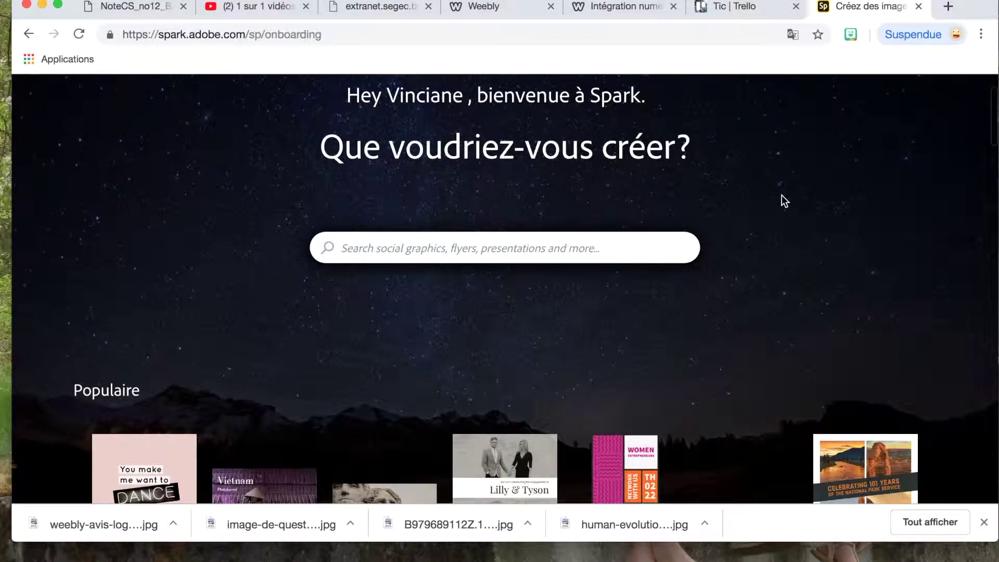
{"action": "scroll", "coordinate": [782, 195], "scroll_direction": "down", "scroll_amount": 1}
{"action": "scroll", "coordinate": [782, 195], "scroll_direction": "down", "scroll_amount": 20}
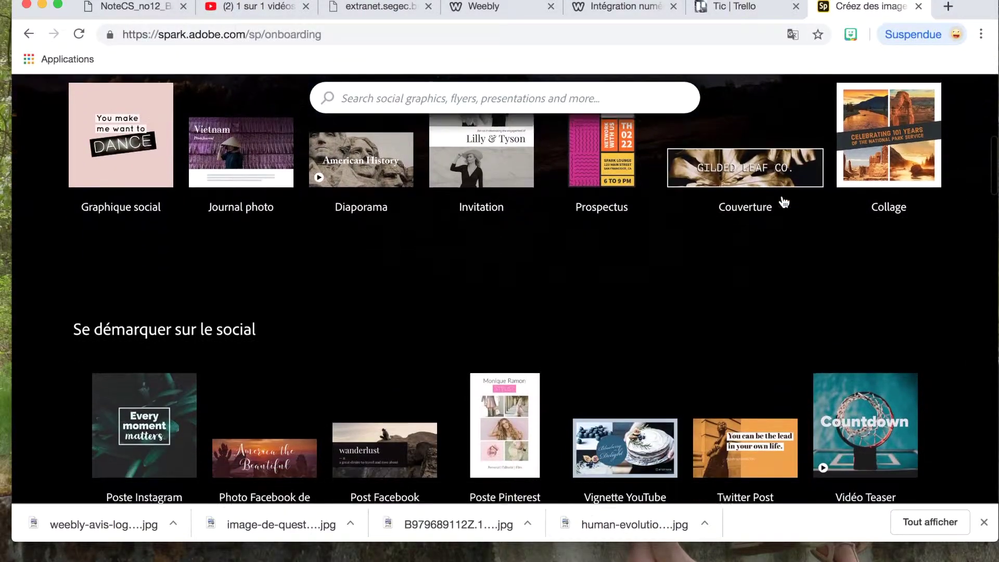
{"action": "scroll", "coordinate": [782, 195], "scroll_direction": "down", "scroll_amount": 20}
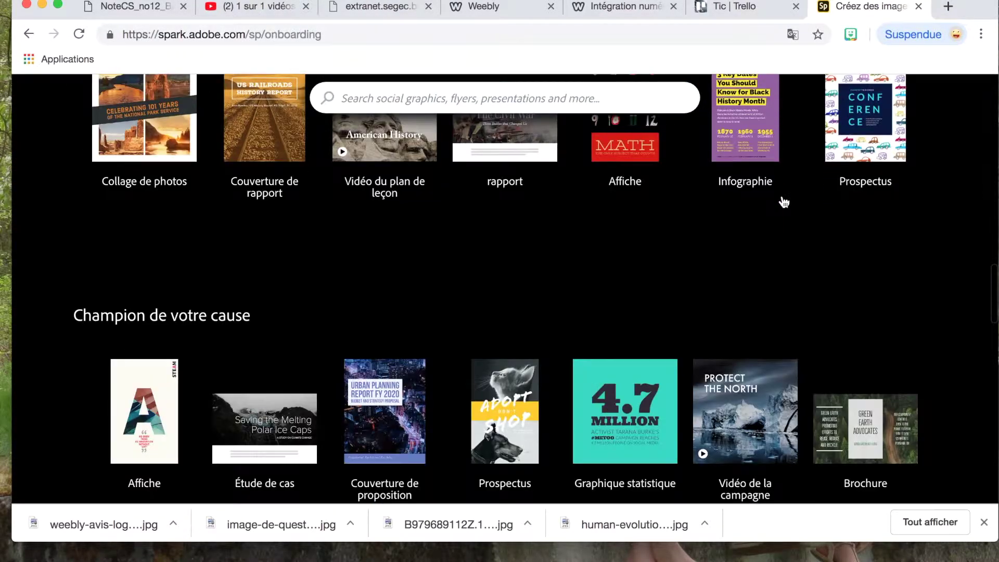
{"action": "scroll", "coordinate": [781, 195], "scroll_direction": "down", "scroll_amount": 20}
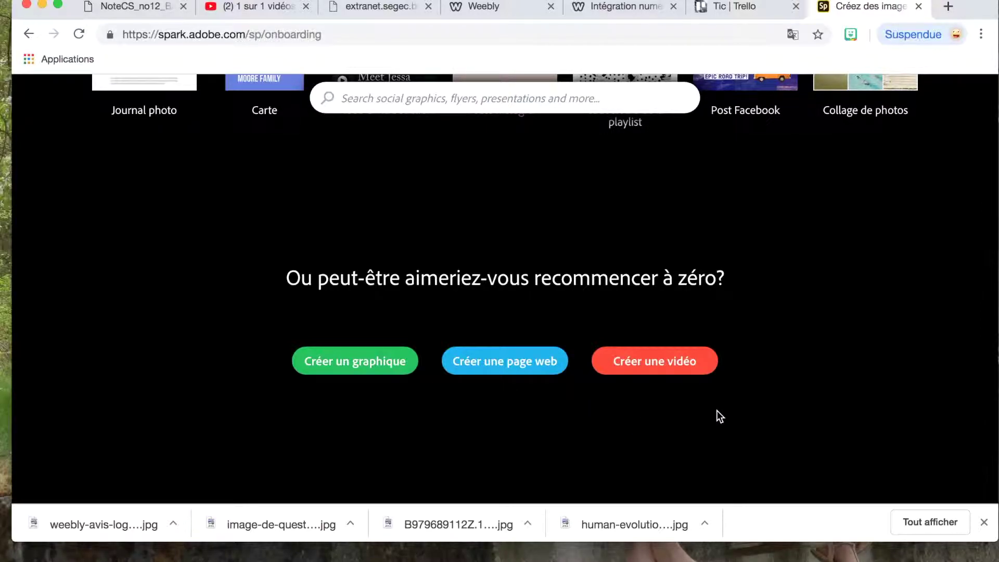
{"action": "left_click", "coordinate": [664, 373]}
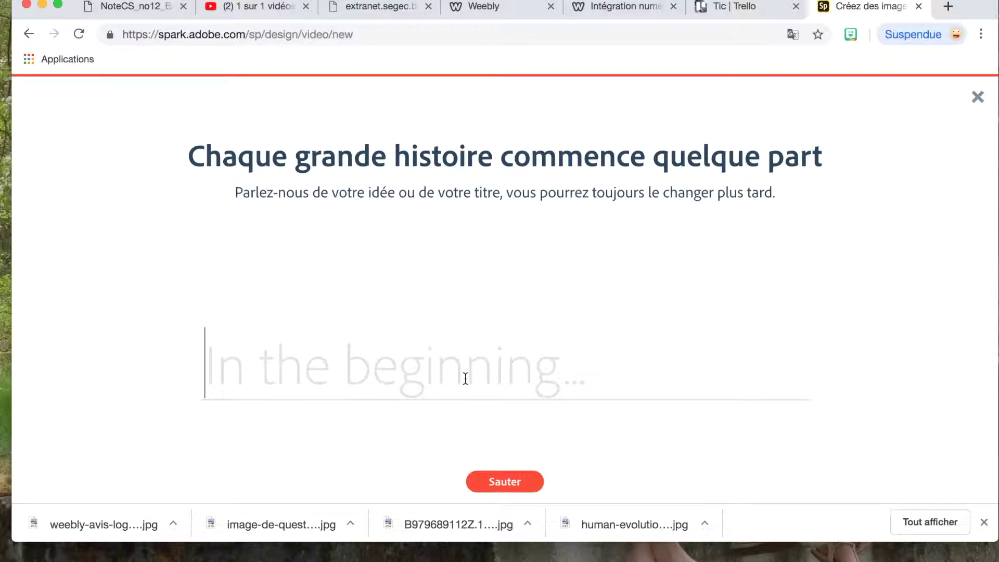
Title the video "Créer un tuto" and start it from scratch without a story template, dismissing the introductory tutorial
{"action": "type", "text": "Crée"}
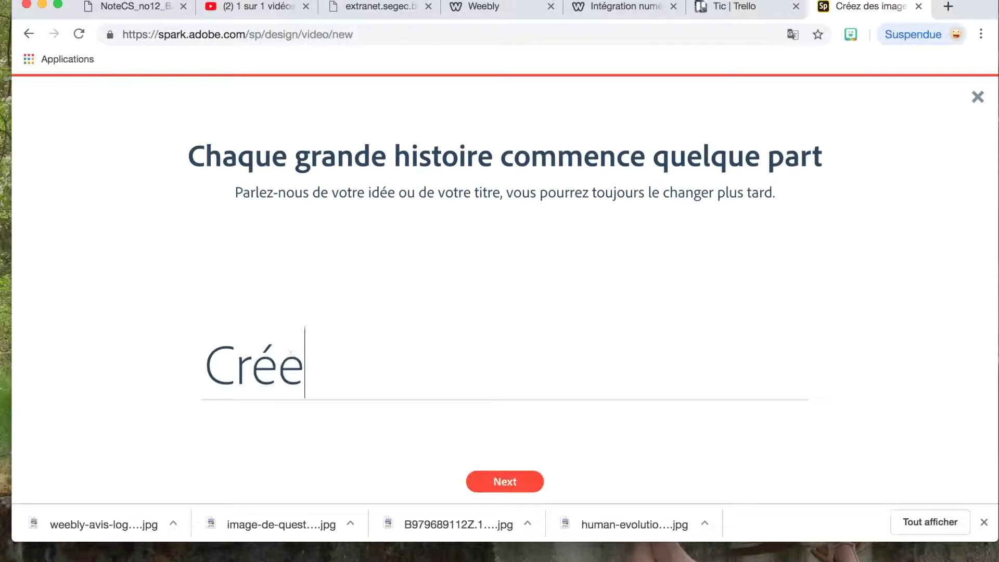
{"action": "type", "text": "r un tuto"}
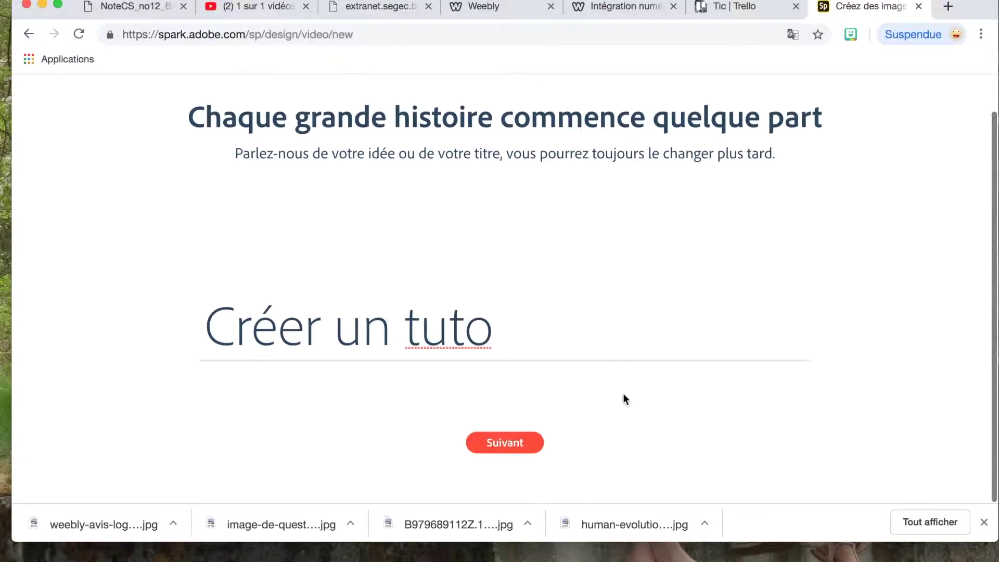
{"action": "left_click", "coordinate": [510, 441]}
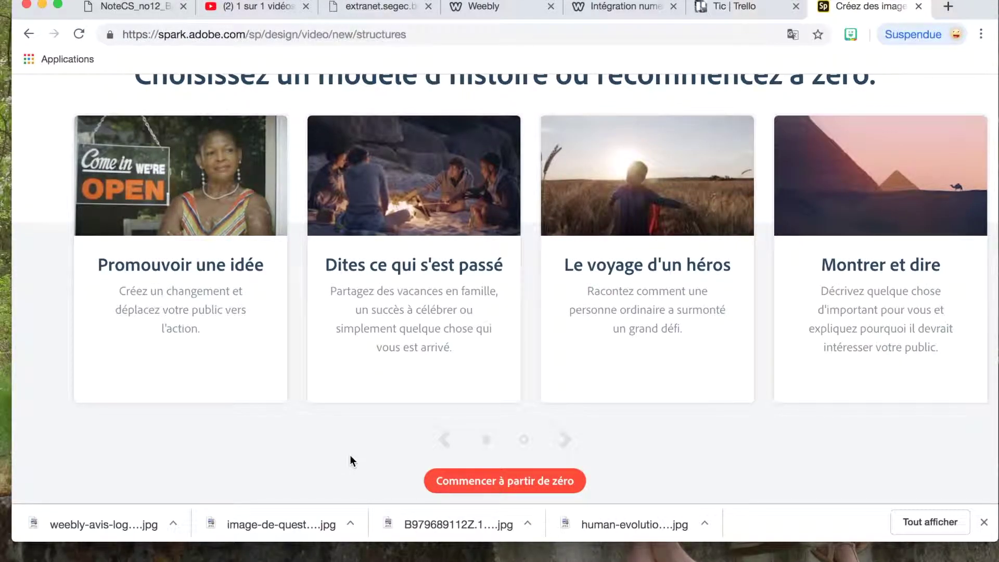
{"action": "left_click", "coordinate": [528, 487]}
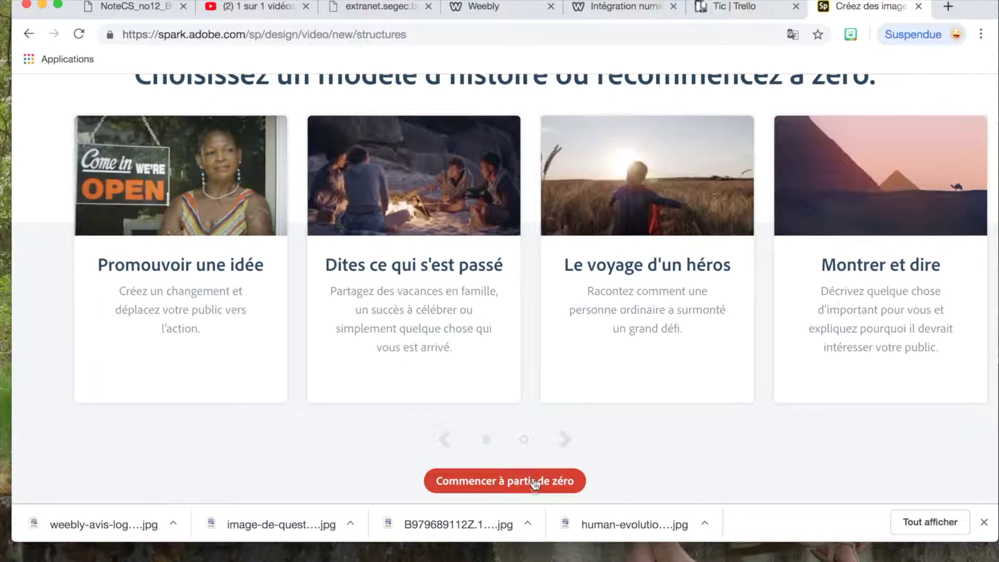
{"action": "left_click", "coordinate": [498, 479]}
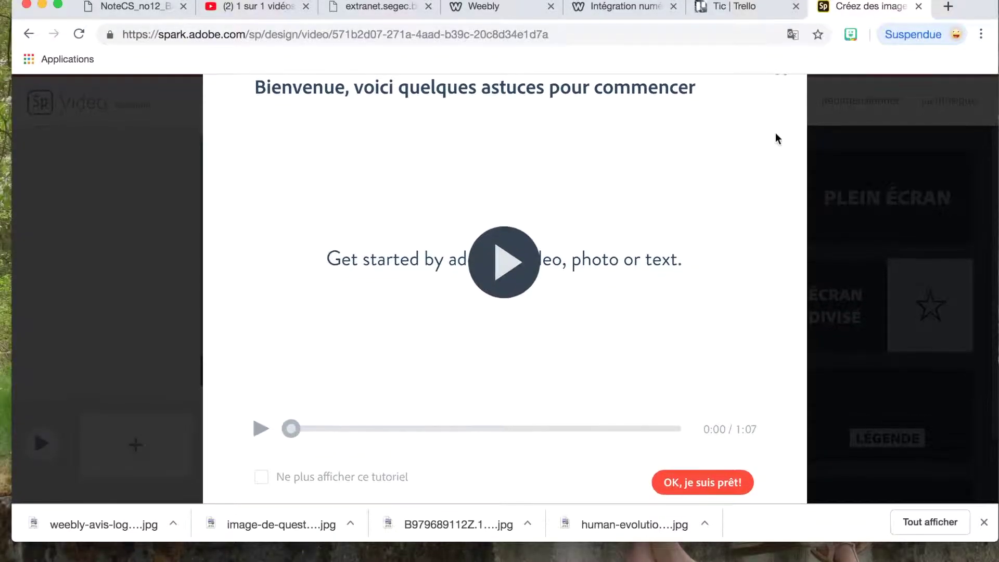
{"action": "left_click", "coordinate": [786, 81]}
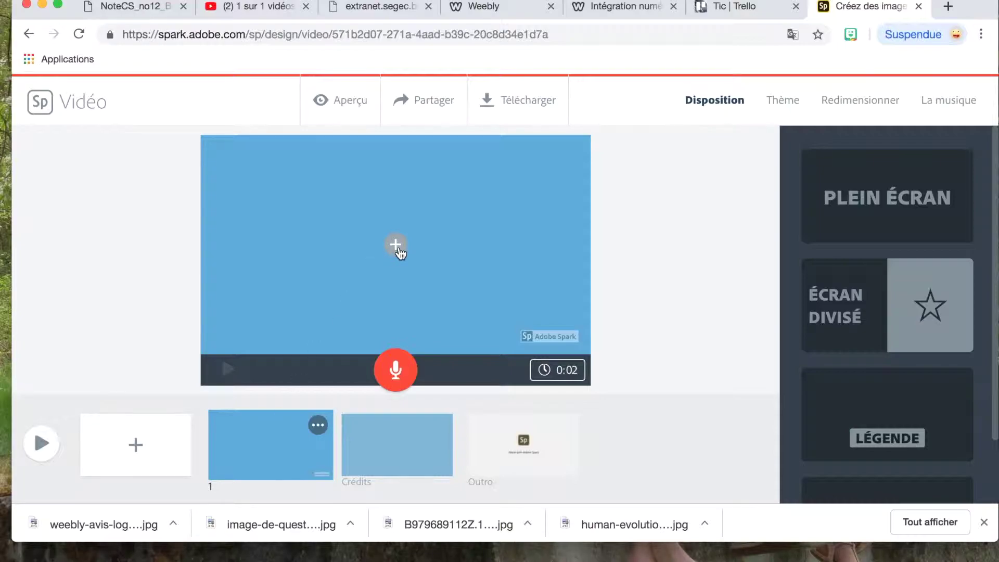
Add the text "Créer un tuto" to the first slide
{"action": "left_click", "coordinate": [396, 249]}
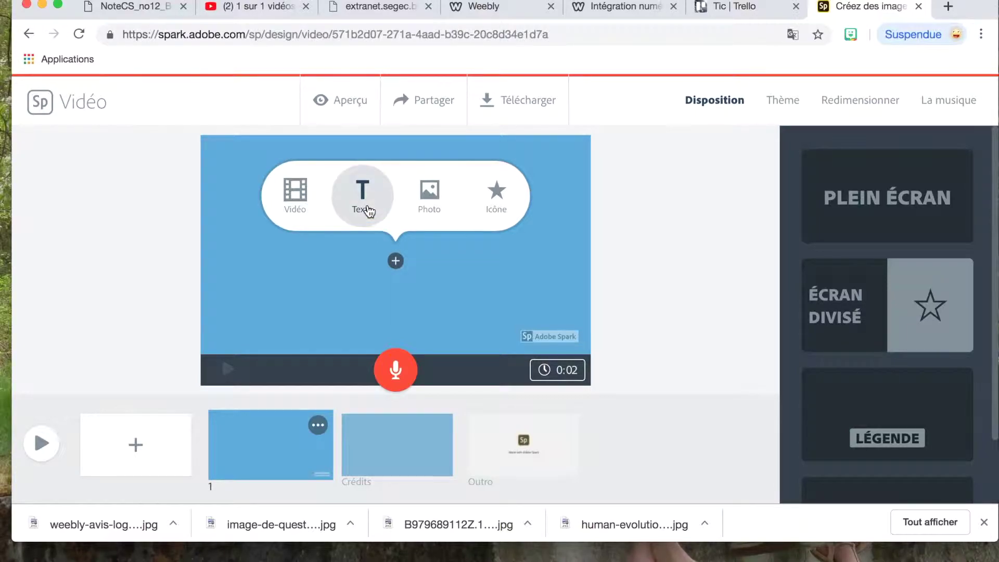
{"action": "left_click", "coordinate": [369, 211]}
{"action": "type", "text": "Créer"}
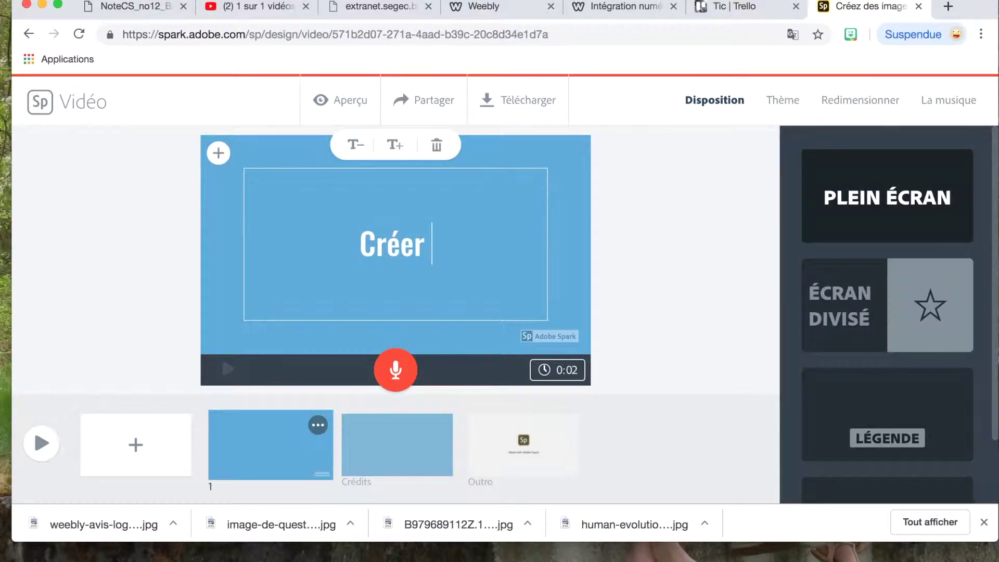
{"action": "type", "text": " un tuto"}
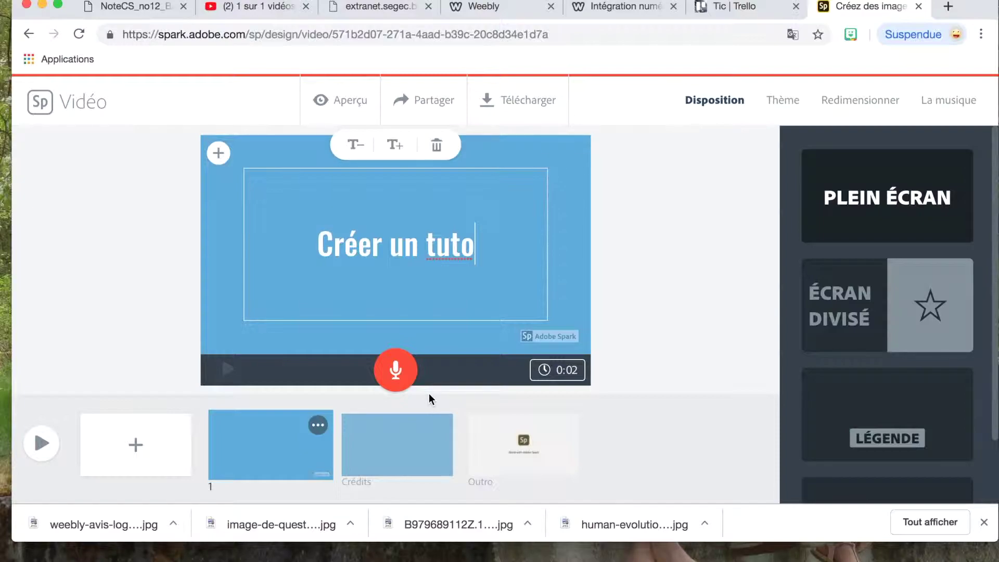
Record a voice narration for the "Créer un tuto" slide and play it back, dismissing the text placement tip
{"action": "left_click", "coordinate": [405, 378]}
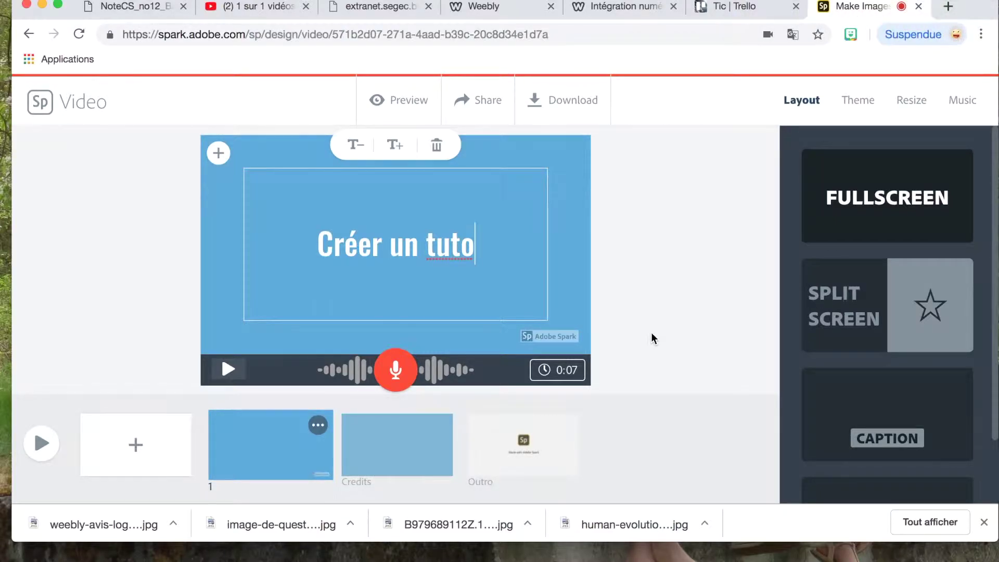
{"action": "left_click", "coordinate": [227, 372]}
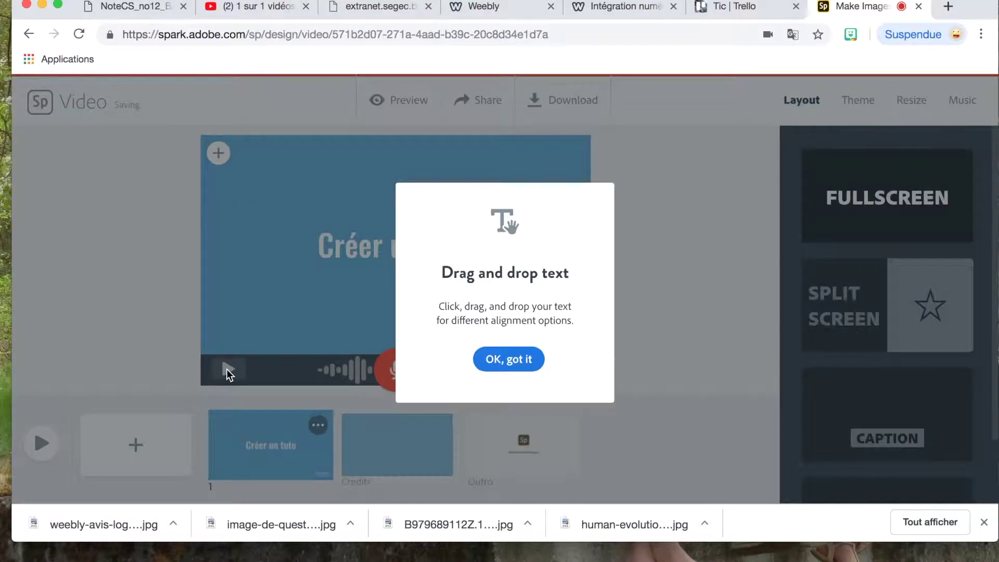
{"action": "left_click", "coordinate": [507, 363]}
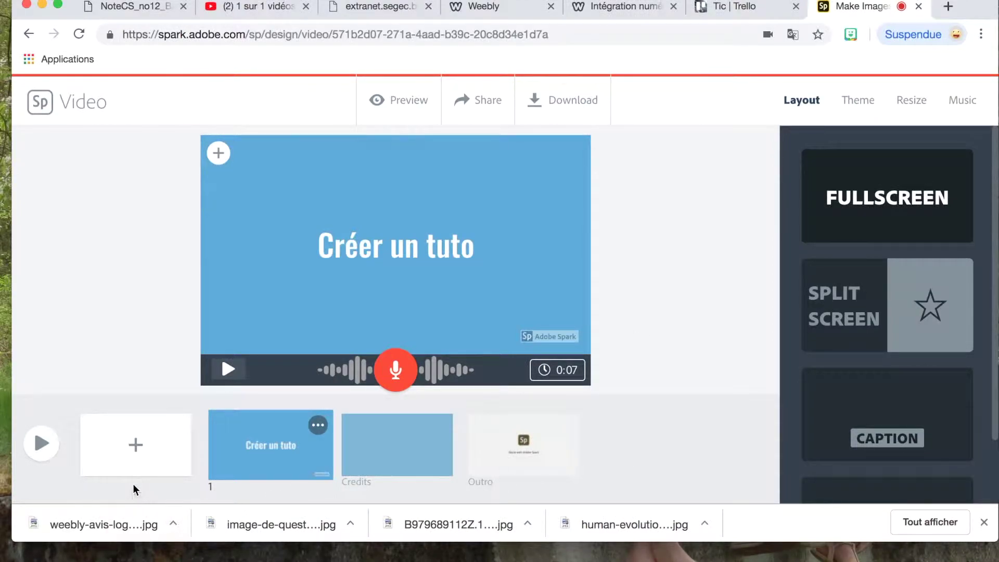
Add a second slide with the split-screen layout and enter the text "1ère étape" in its left half
{"action": "left_click", "coordinate": [136, 446]}
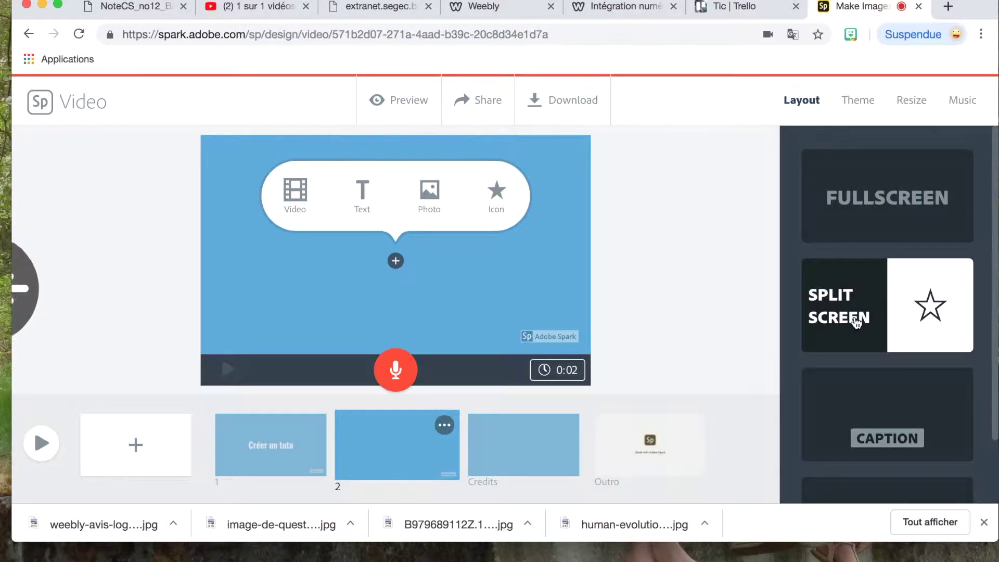
{"action": "left_click", "coordinate": [881, 293]}
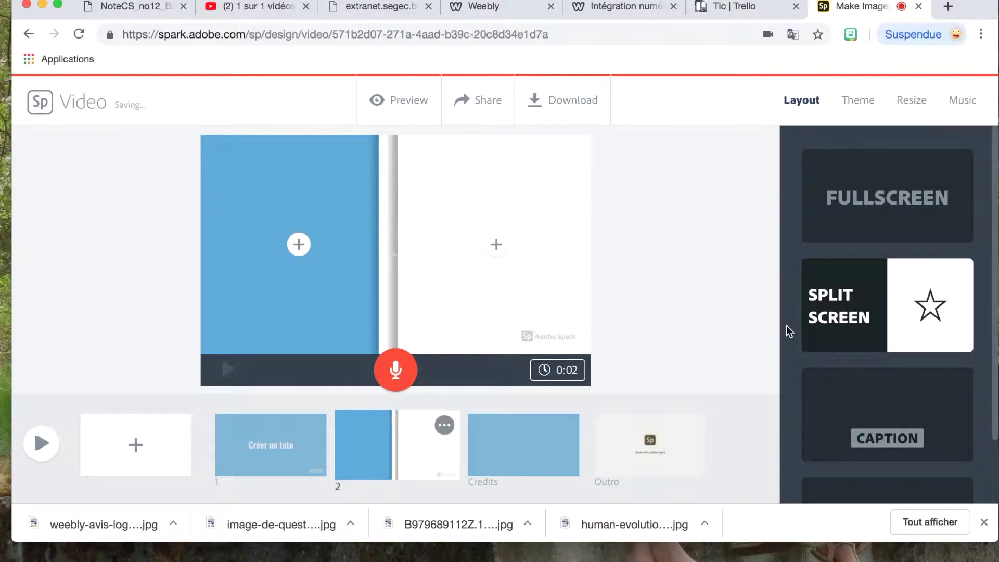
{"action": "left_click", "coordinate": [299, 244]}
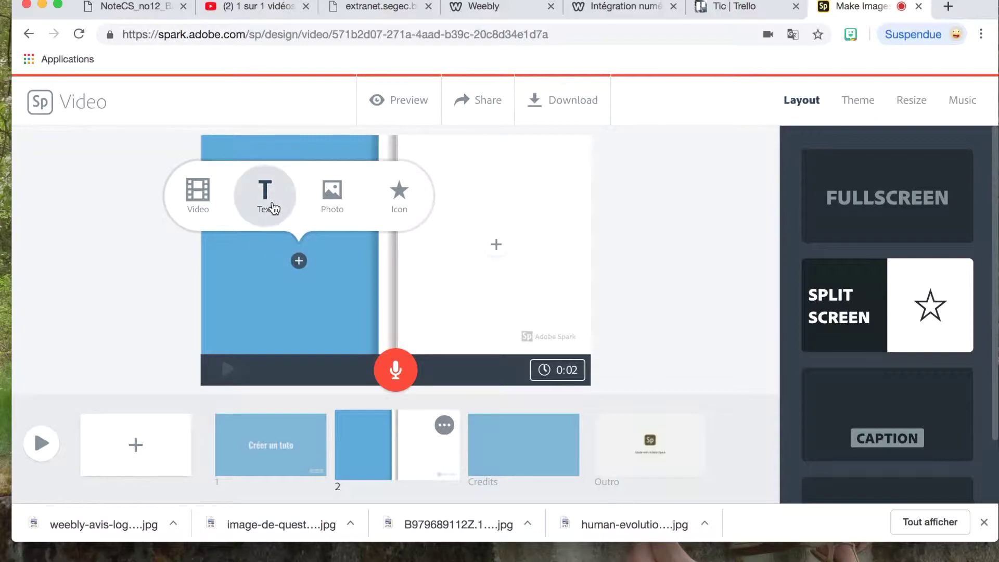
{"action": "left_click", "coordinate": [269, 204]}
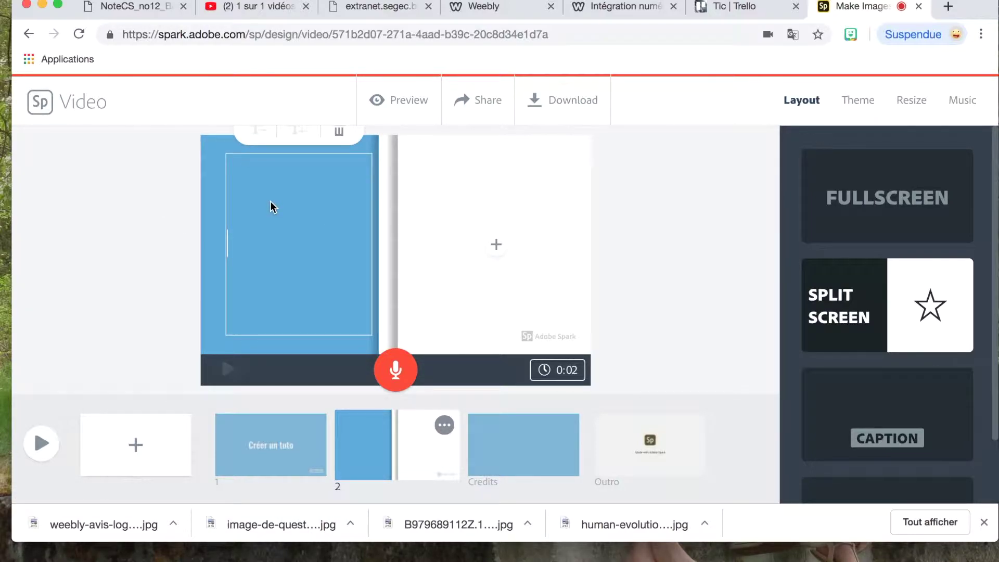
{"action": "type", "text": "1ère étape"}
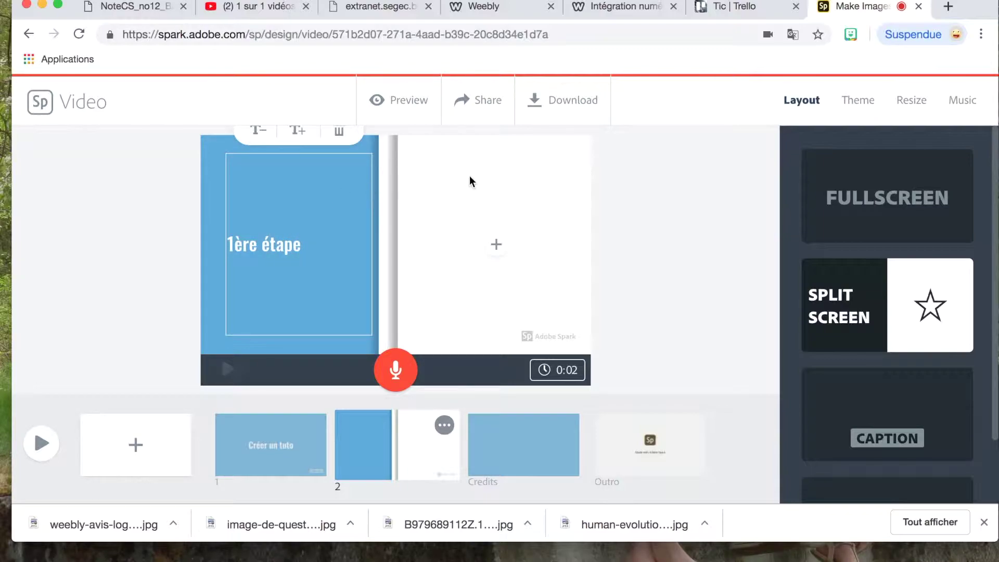
Search the free photos for "adobe" and insert the orange wall photo into the right half of the second slide
{"action": "left_click", "coordinate": [497, 245]}
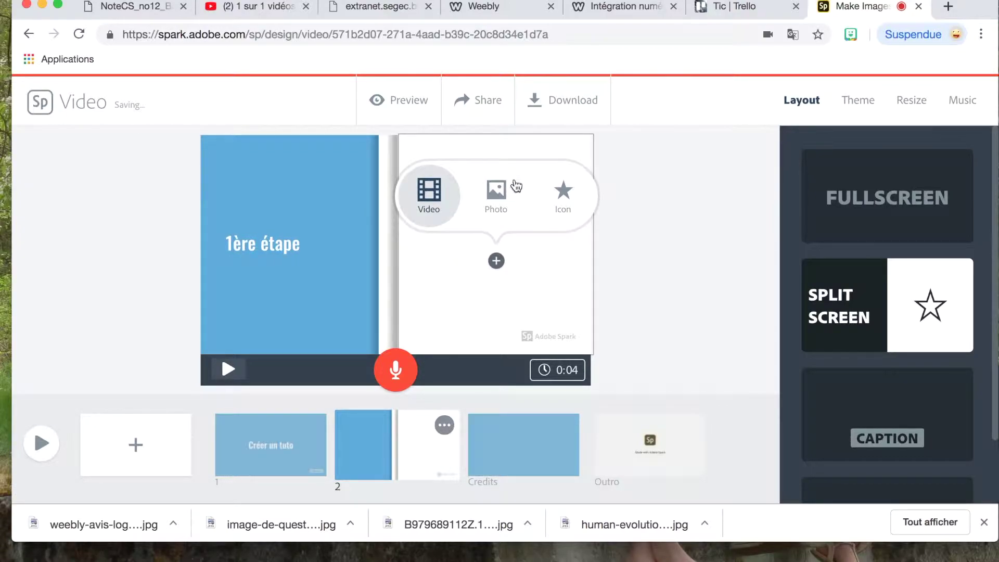
{"action": "left_click", "coordinate": [497, 246]}
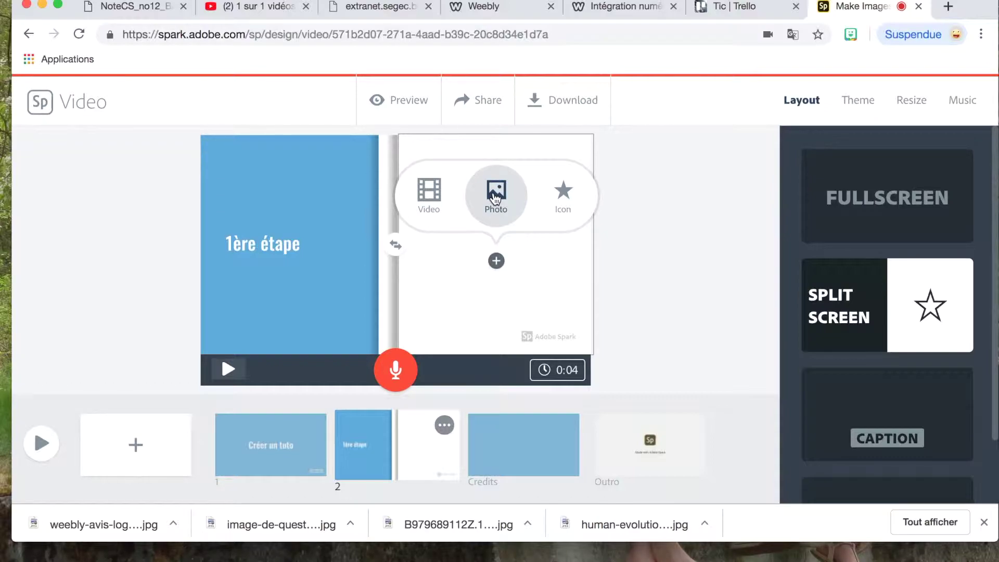
{"action": "left_click", "coordinate": [495, 196]}
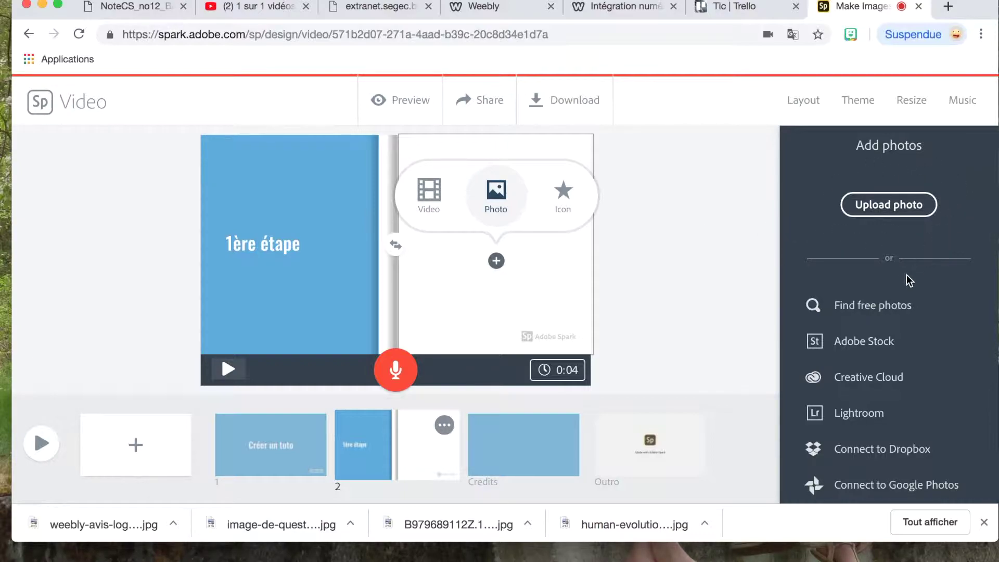
{"action": "scroll", "coordinate": [881, 330], "scroll_direction": "down", "scroll_amount": 2}
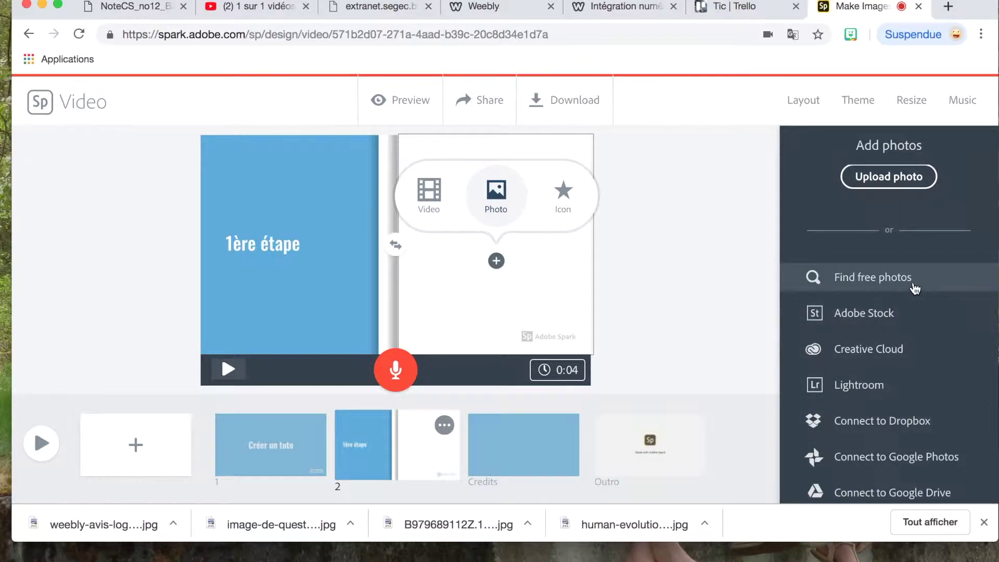
{"action": "left_click", "coordinate": [863, 280]}
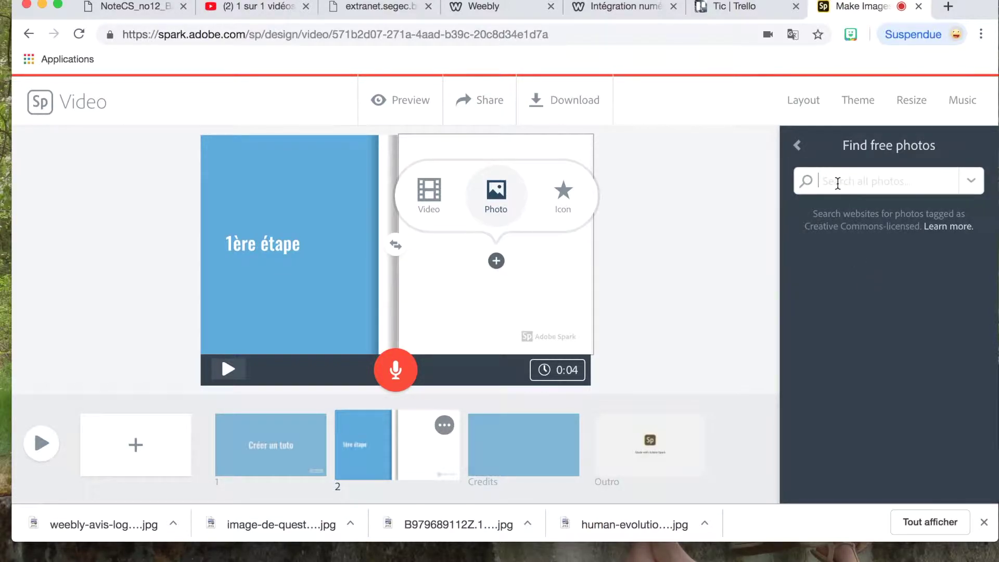
{"action": "type", "text": "adobe"}
{"action": "key", "text": "Return"}
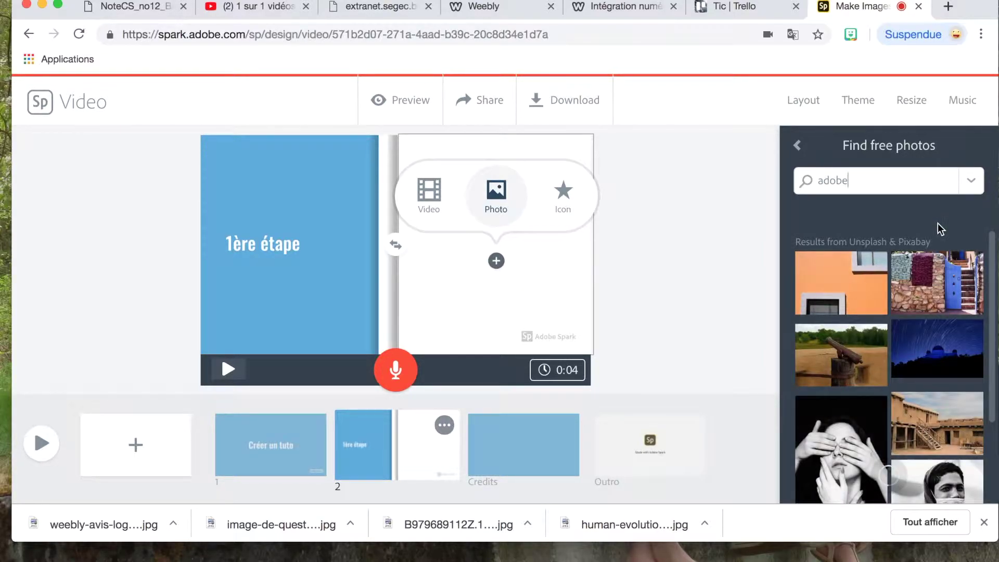
{"action": "scroll", "coordinate": [888, 302], "scroll_direction": "down", "scroll_amount": 2}
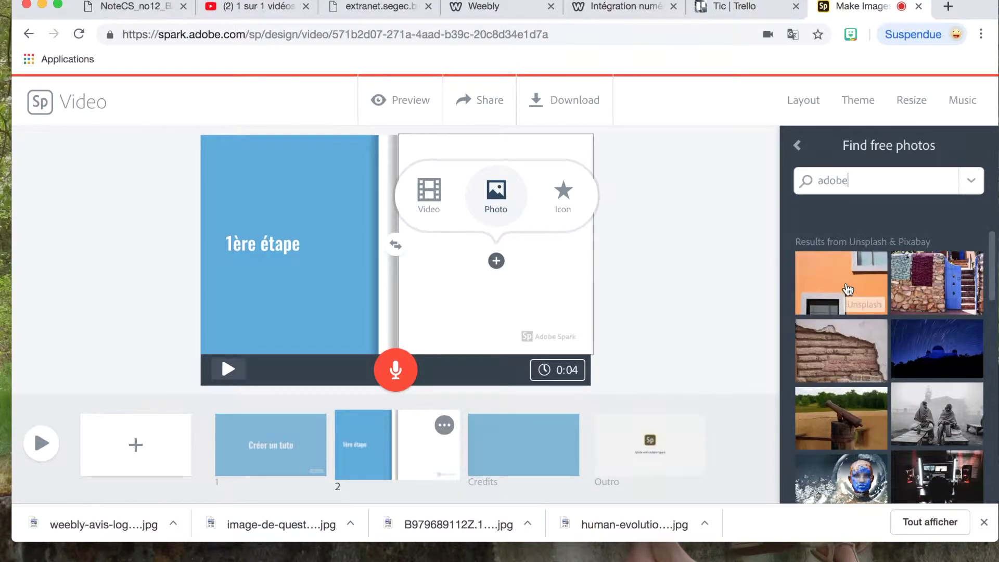
{"action": "left_click", "coordinate": [848, 289]}
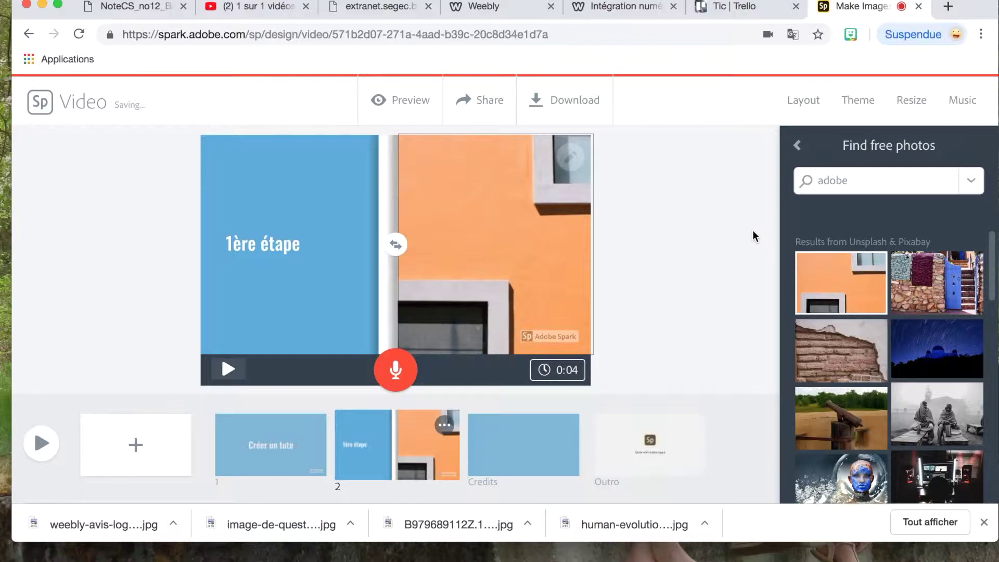
Record a voice narration for the "1ère étape" slide
{"action": "scroll", "coordinate": [756, 257], "scroll_direction": "down", "scroll_amount": 1}
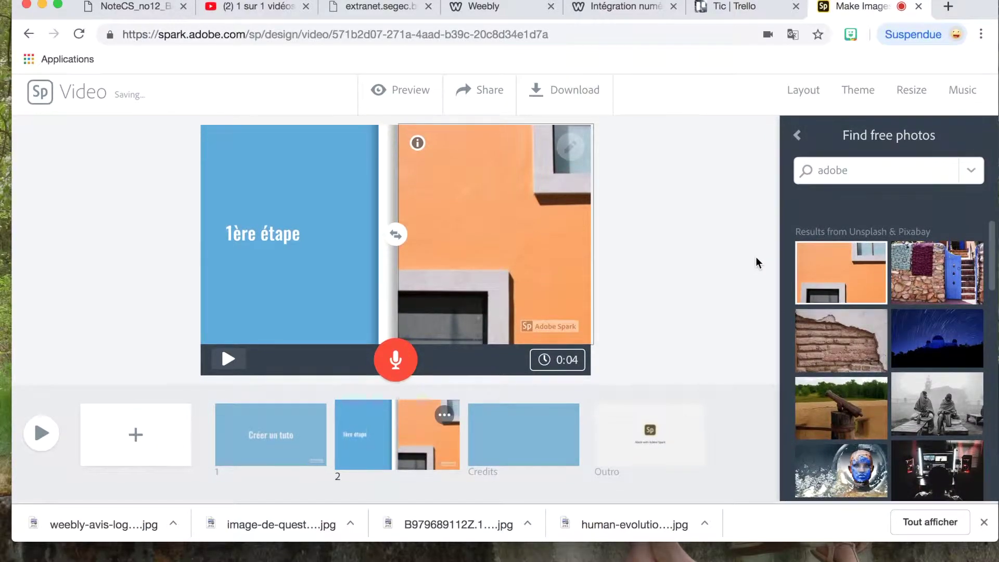
{"action": "scroll", "coordinate": [698, 291], "scroll_direction": "down", "scroll_amount": 1}
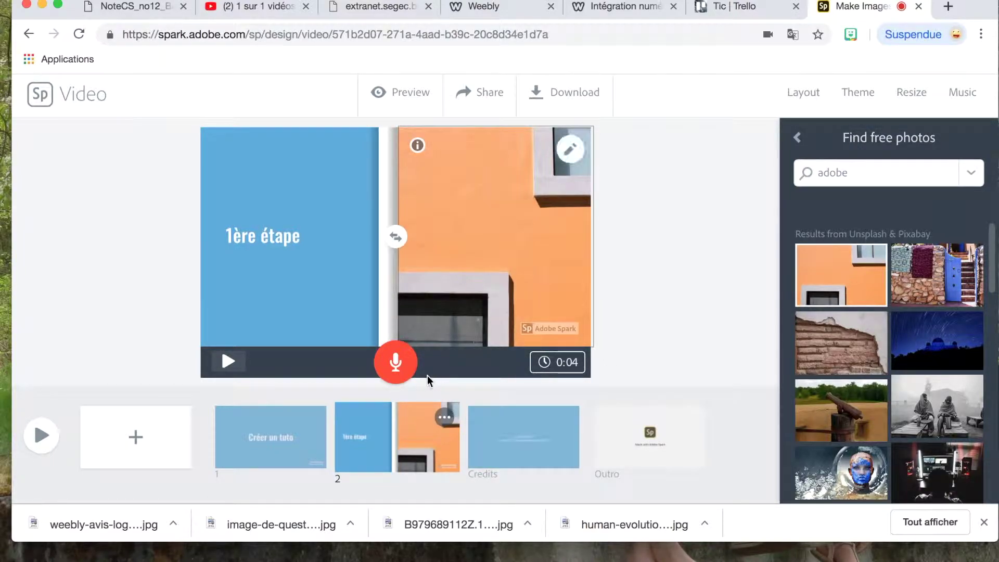
{"action": "left_click", "coordinate": [396, 370]}
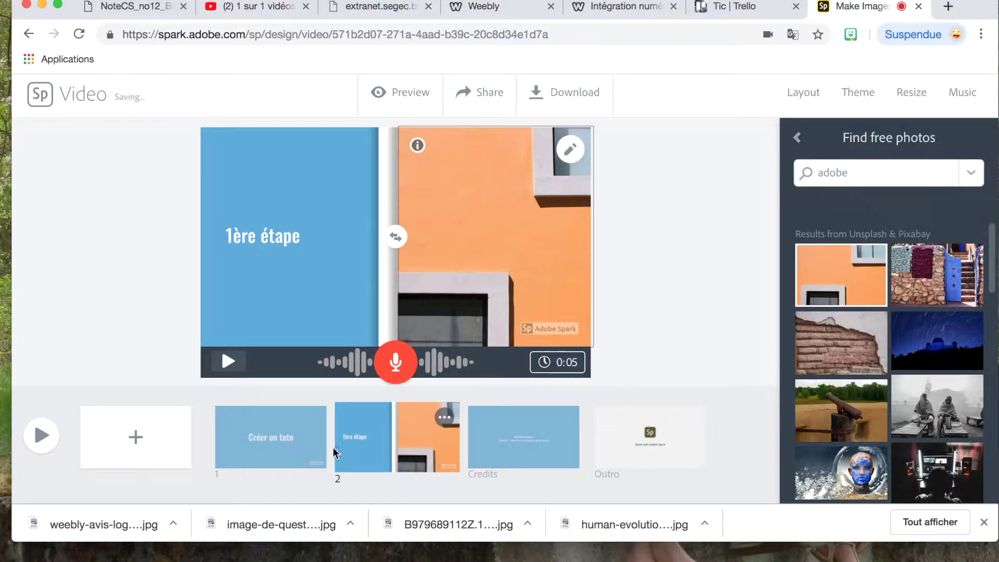
Add a third slide to the video and give it the Title and Text layout
{"action": "left_click", "coordinate": [136, 437]}
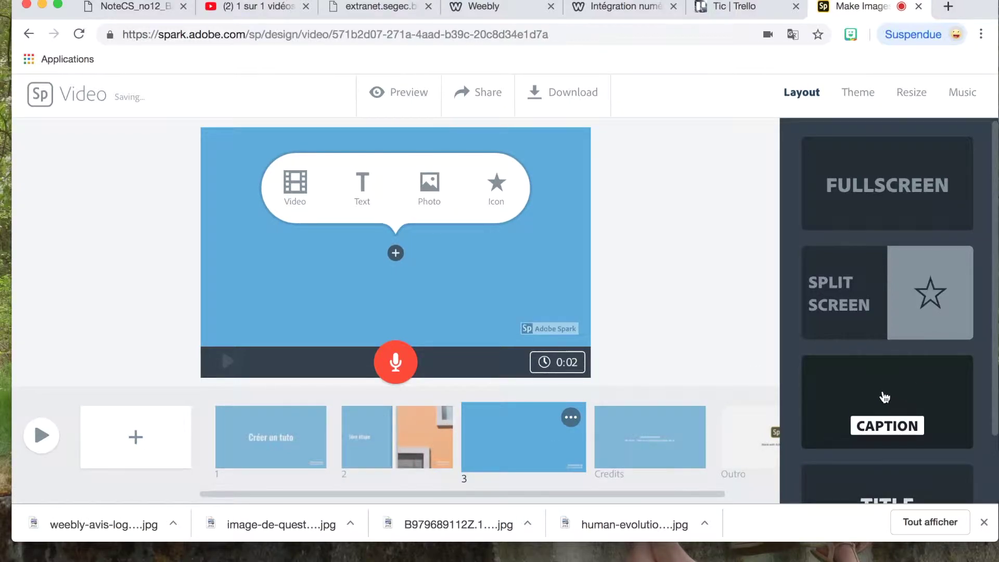
{"action": "scroll", "coordinate": [886, 411], "scroll_direction": "down", "scroll_amount": 3}
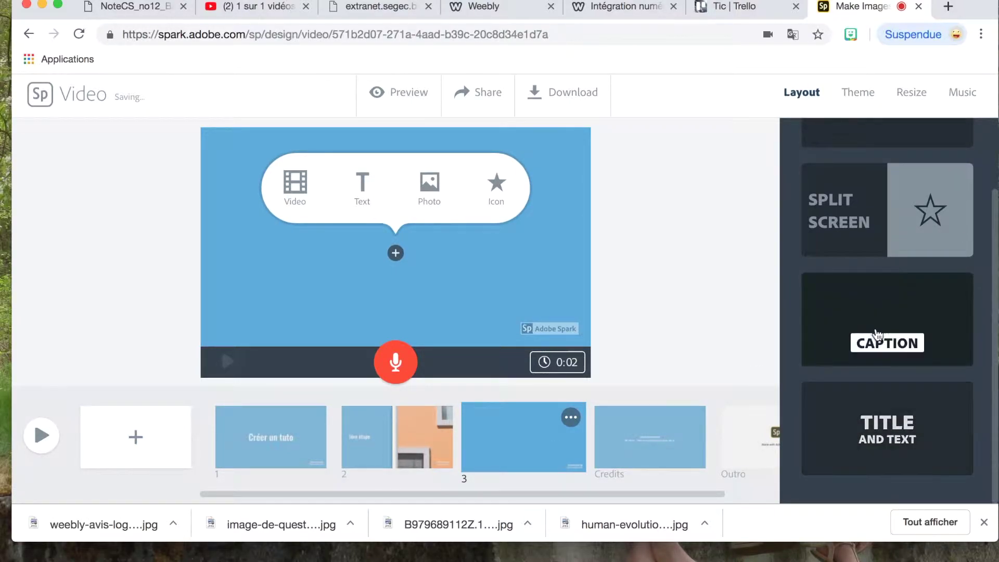
{"action": "scroll", "coordinate": [876, 331], "scroll_direction": "up", "scroll_amount": 2}
{"action": "scroll", "coordinate": [876, 331], "scroll_direction": "down", "scroll_amount": 2}
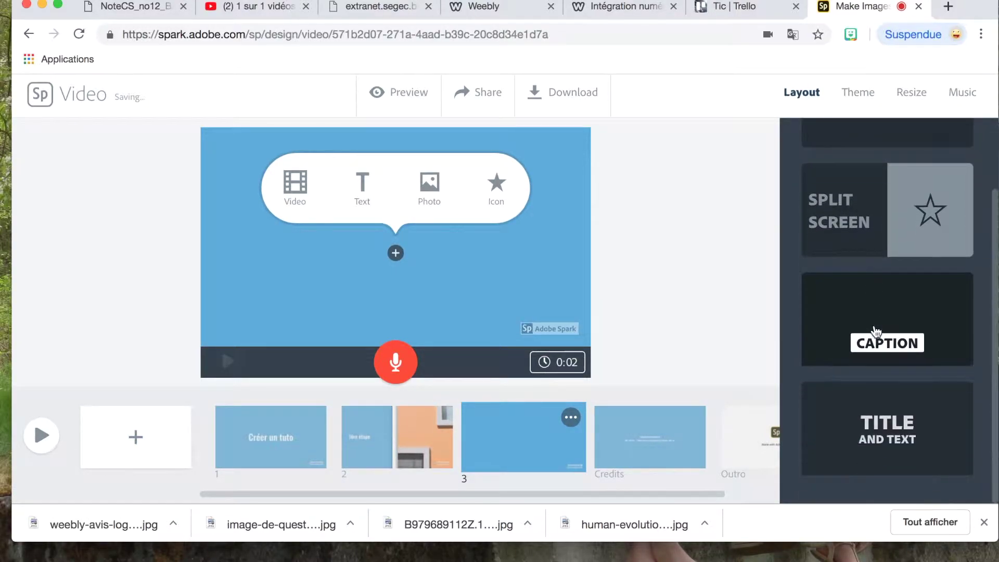
{"action": "left_click", "coordinate": [866, 423]}
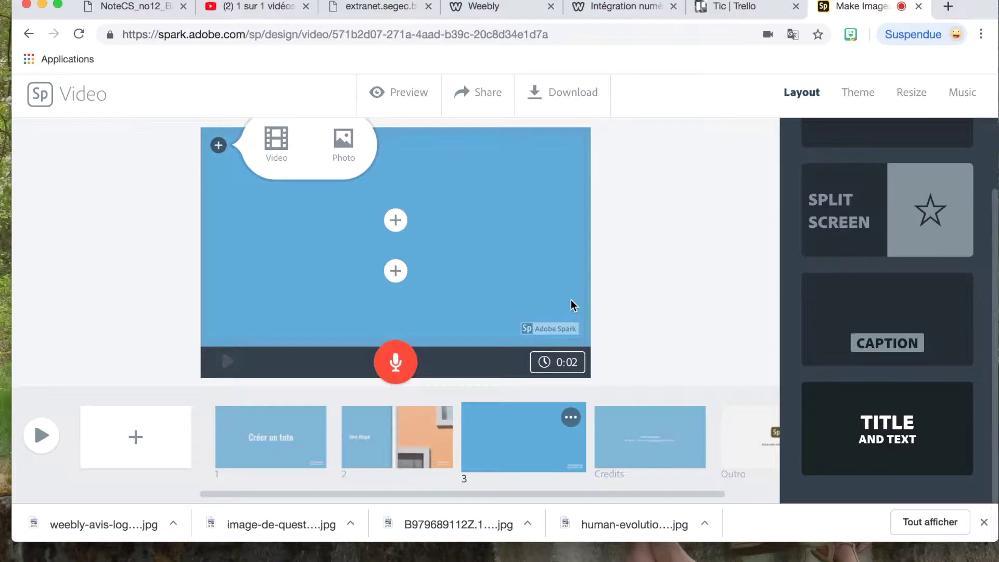
Enter the title "Coucou" and the text "ça va?" on the third slide
{"action": "left_click", "coordinate": [396, 220]}
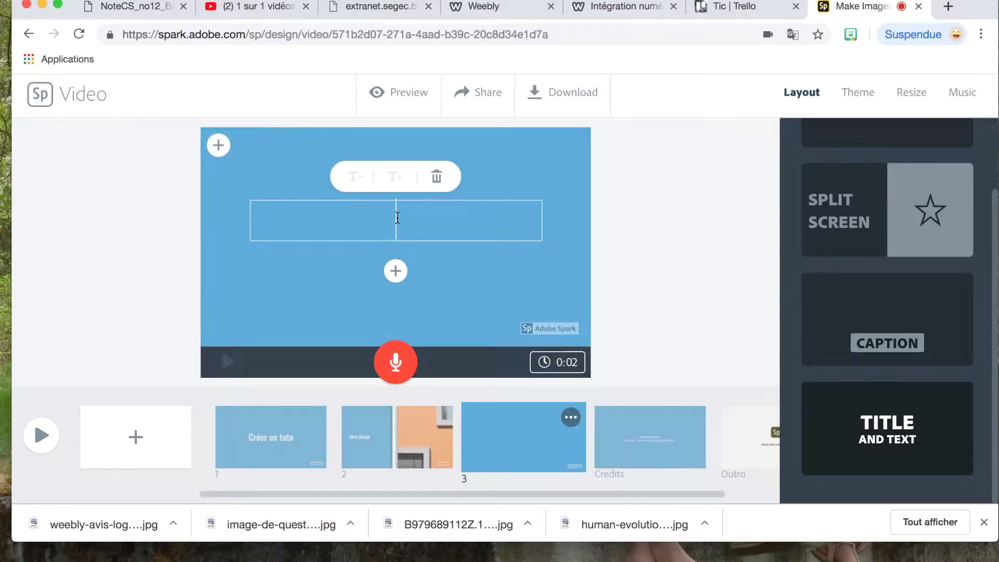
{"action": "type", "text": "Coucou"}
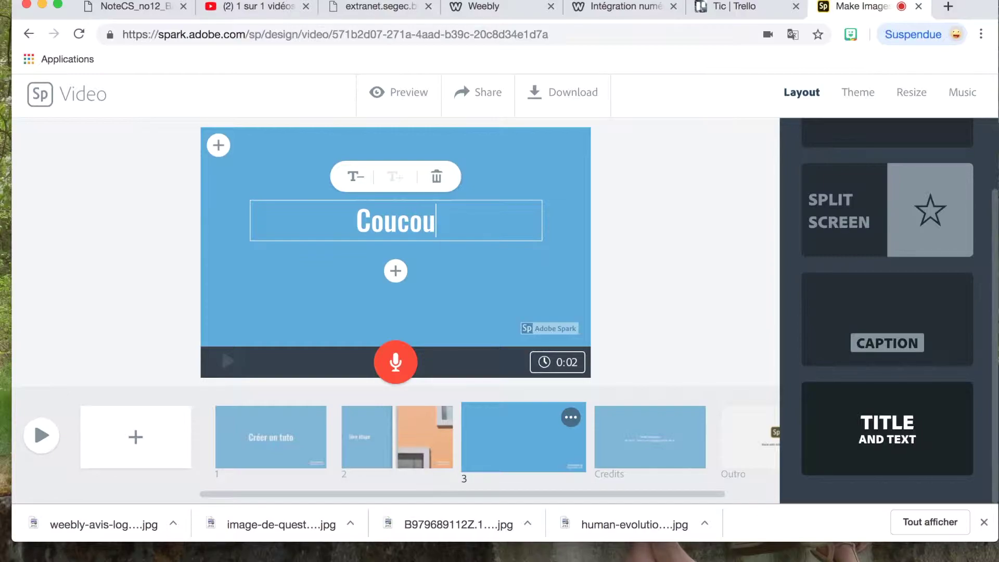
{"action": "left_click", "coordinate": [398, 269]}
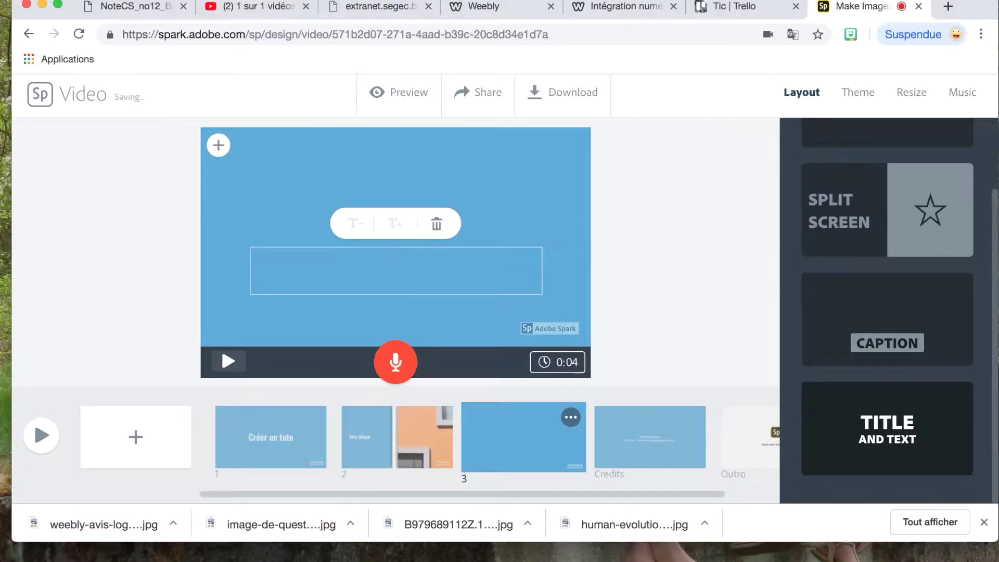
{"action": "type", "text": "ça va?"}
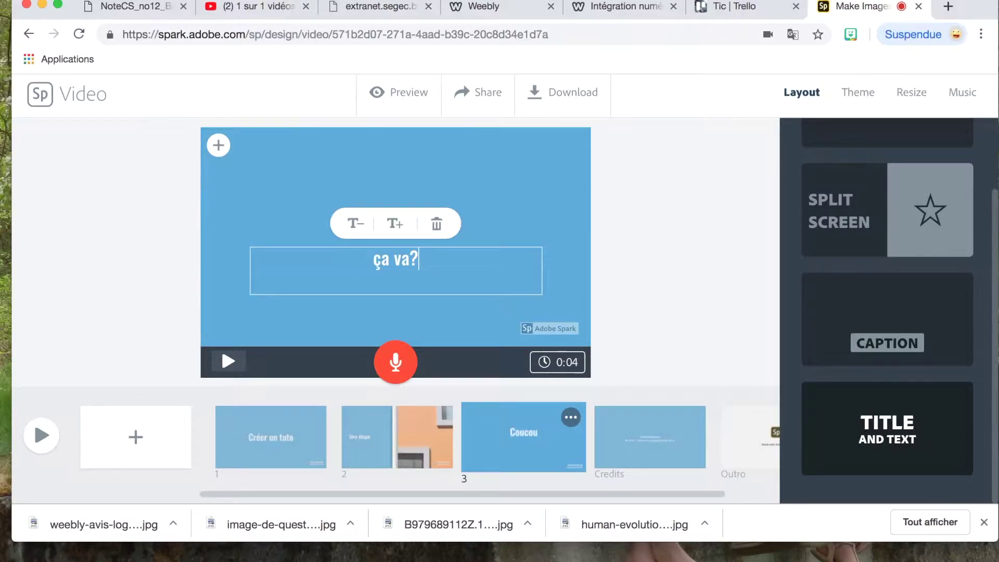
{"action": "left_click", "coordinate": [522, 174]}
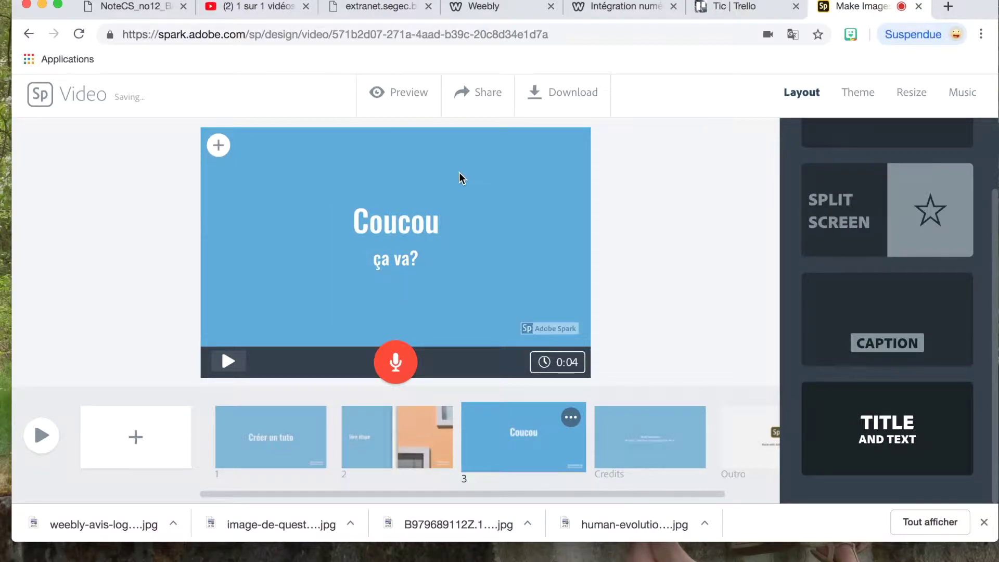
{"action": "left_click", "coordinate": [220, 150]}
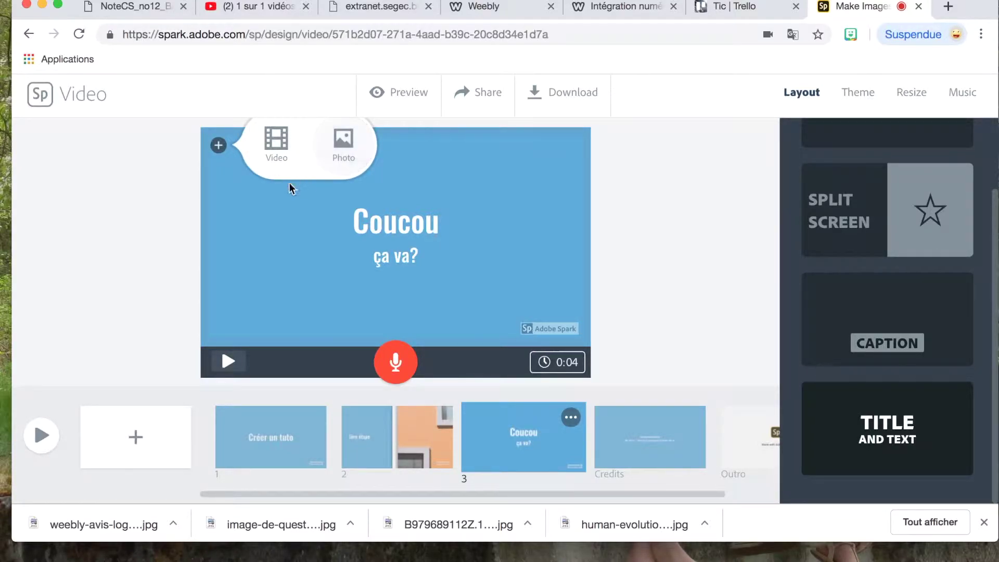
{"action": "left_click", "coordinate": [645, 208]}
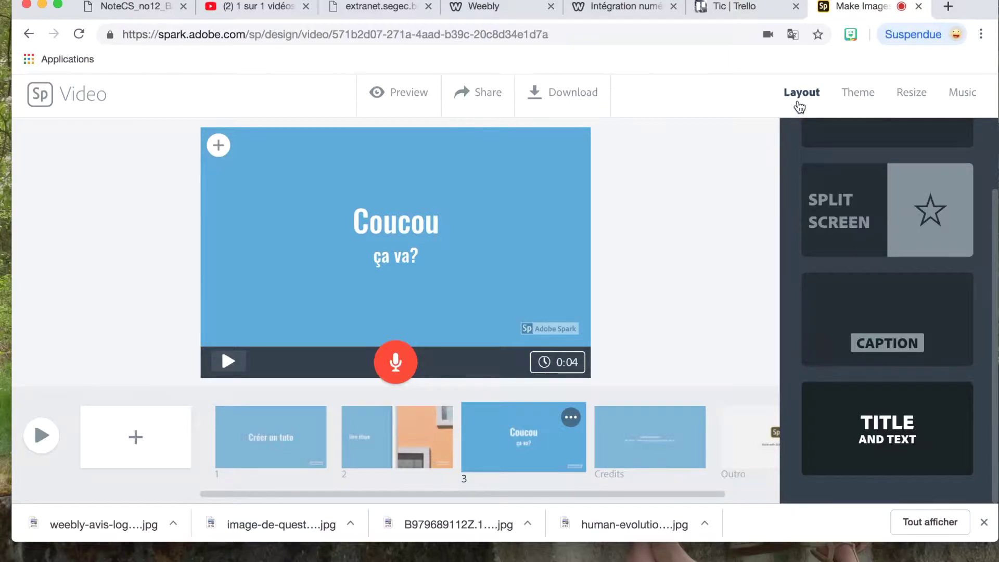
{"action": "scroll", "coordinate": [849, 221], "scroll_direction": "up", "scroll_amount": 3}
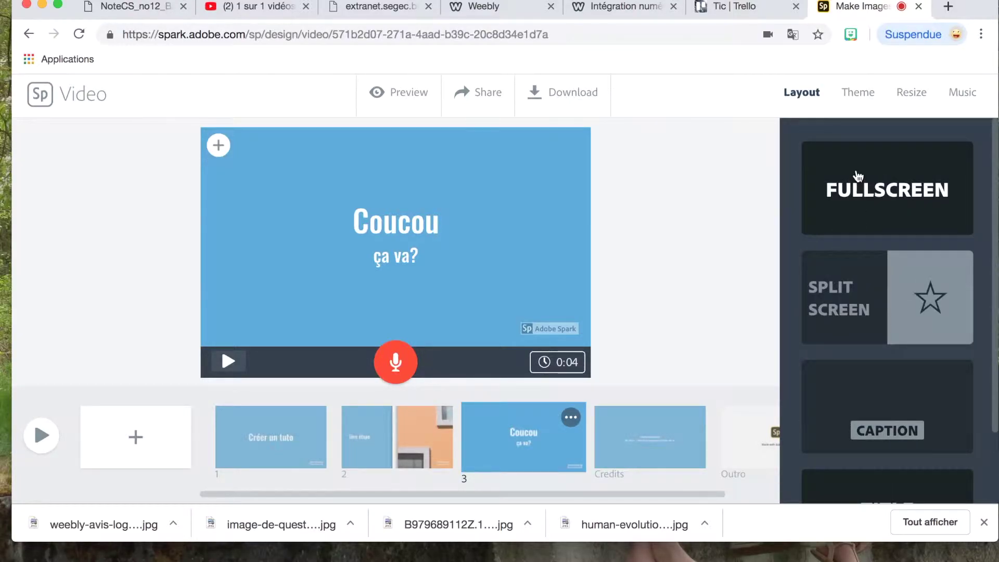
Set the color of the video's Tidal theme to orange, dismissing the style tip
{"action": "left_click", "coordinate": [858, 93]}
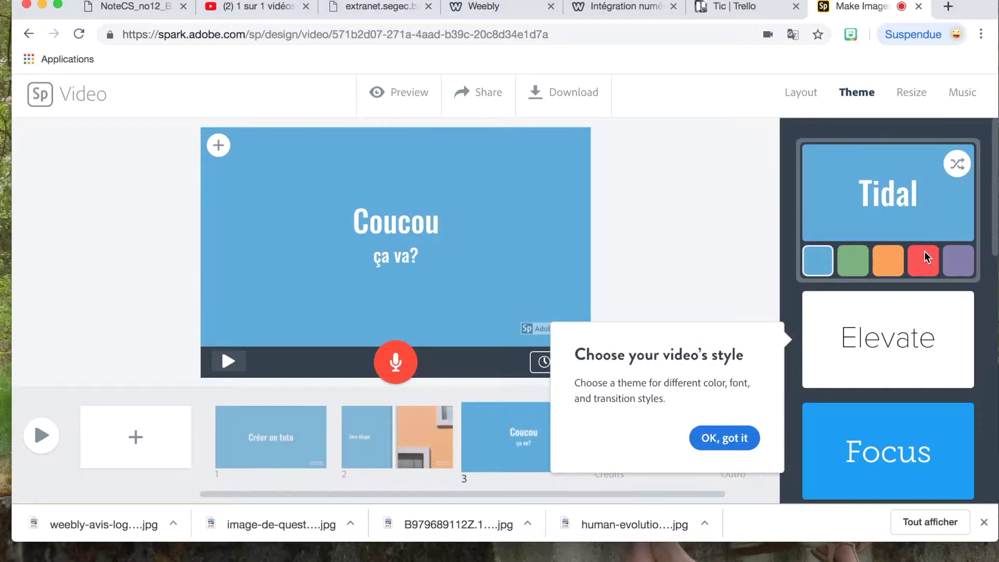
{"action": "left_click", "coordinate": [894, 261]}
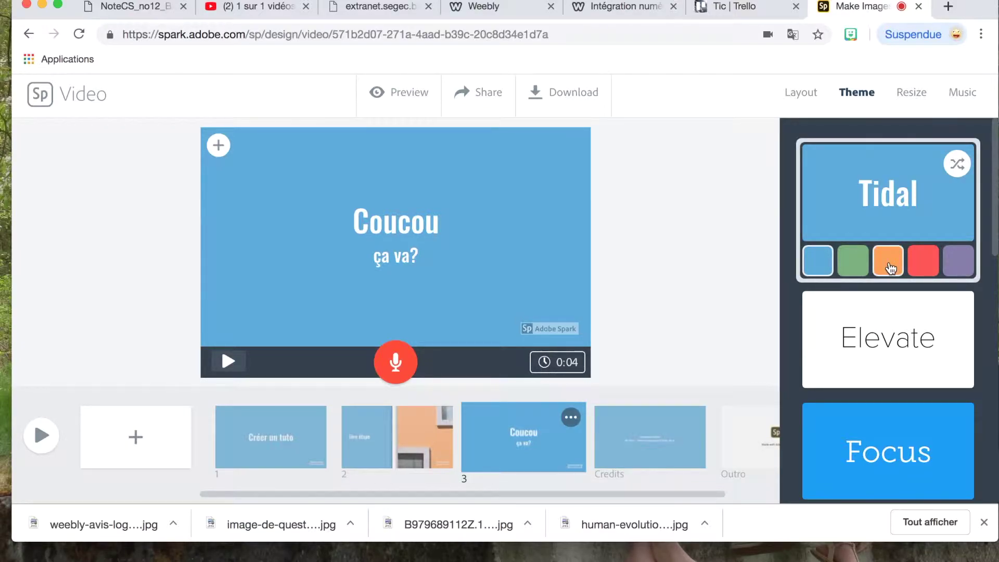
{"action": "left_click", "coordinate": [888, 267]}
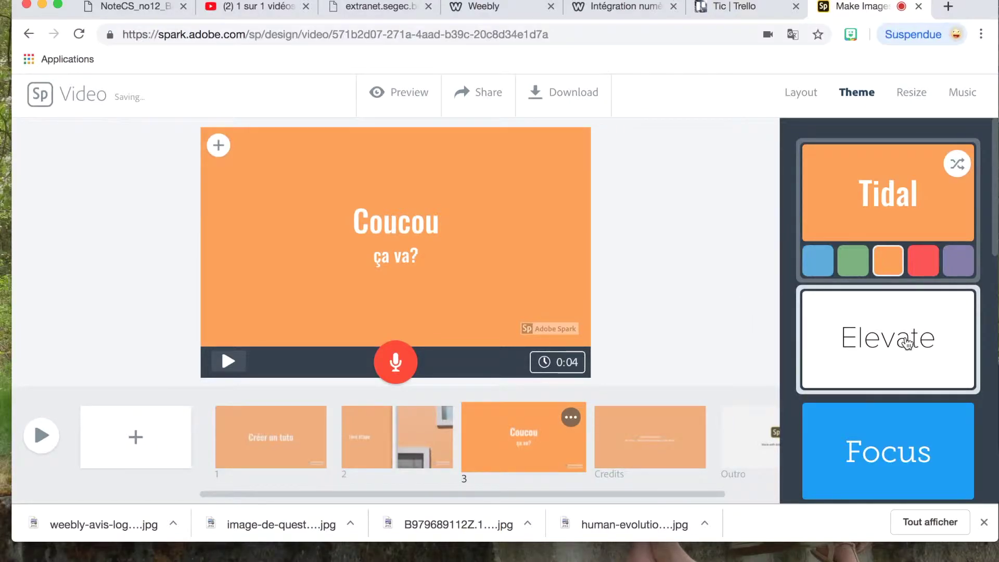
Apply the Sage theme to the video and dismiss the theme color tip
{"action": "scroll", "coordinate": [907, 343], "scroll_direction": "down", "scroll_amount": 9}
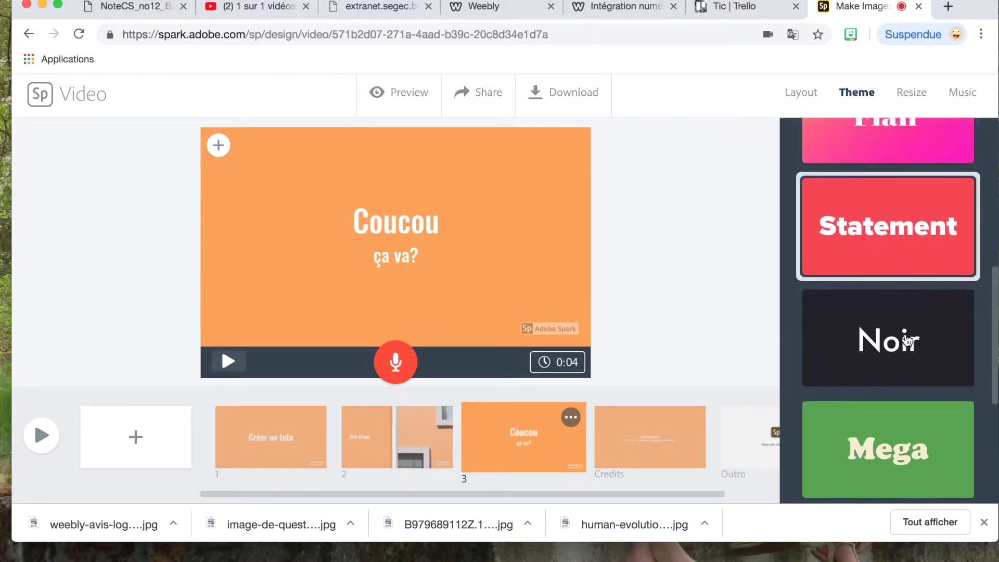
{"action": "scroll", "coordinate": [907, 341], "scroll_direction": "down", "scroll_amount": 5}
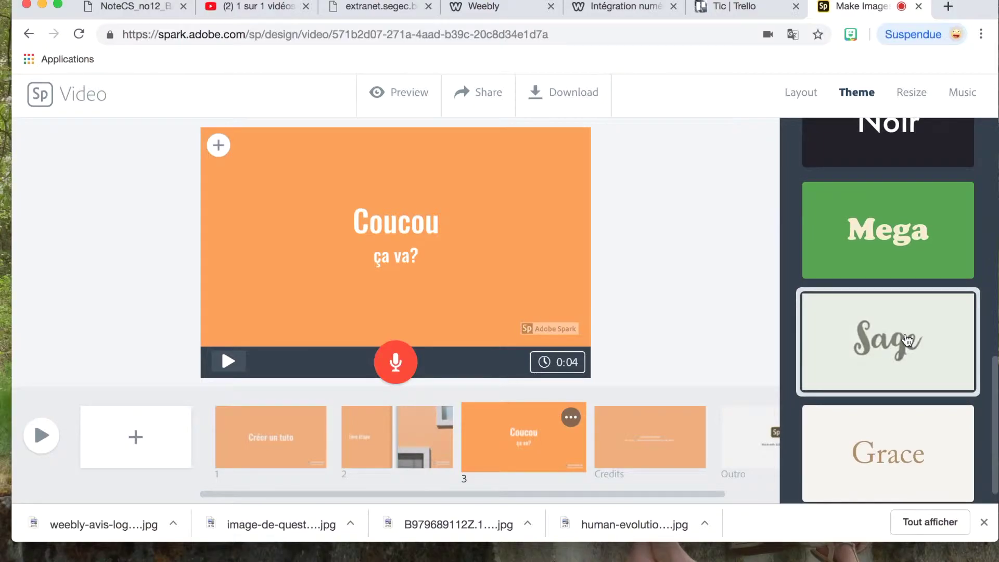
{"action": "scroll", "coordinate": [907, 341], "scroll_direction": "down", "scroll_amount": 1}
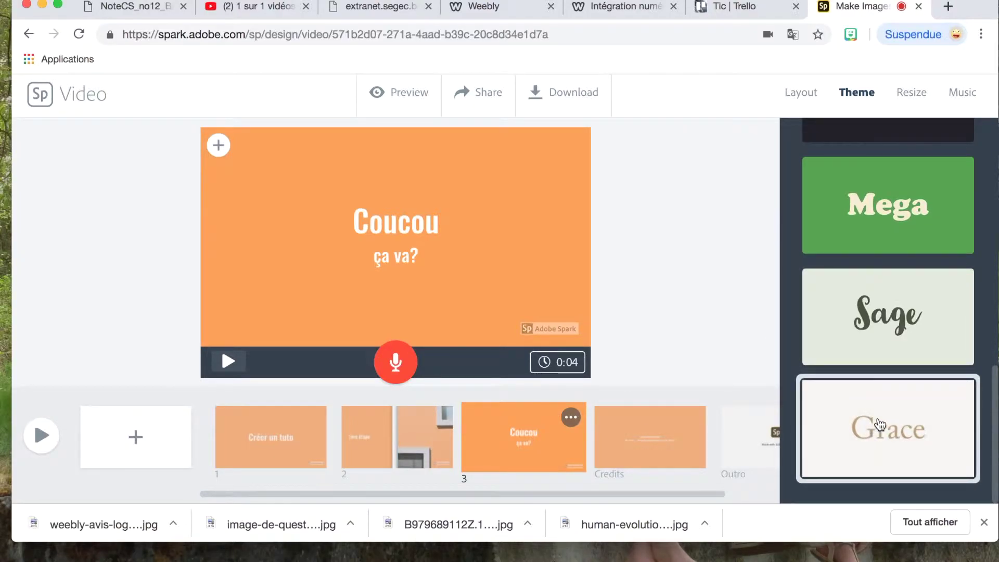
{"action": "left_click", "coordinate": [895, 325]}
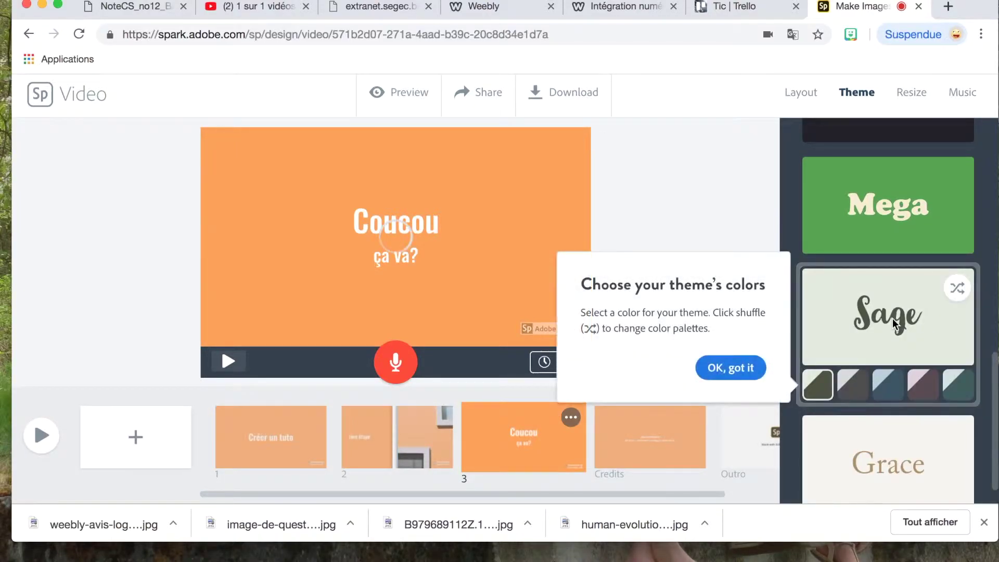
{"action": "left_click", "coordinate": [762, 369]}
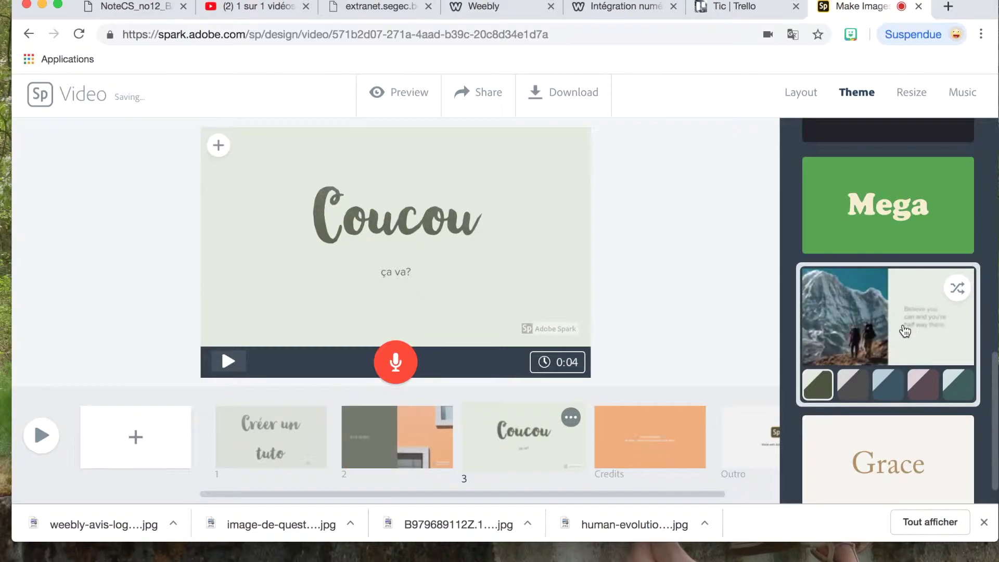
{"action": "scroll", "coordinate": [881, 312], "scroll_direction": "up", "scroll_amount": 1}
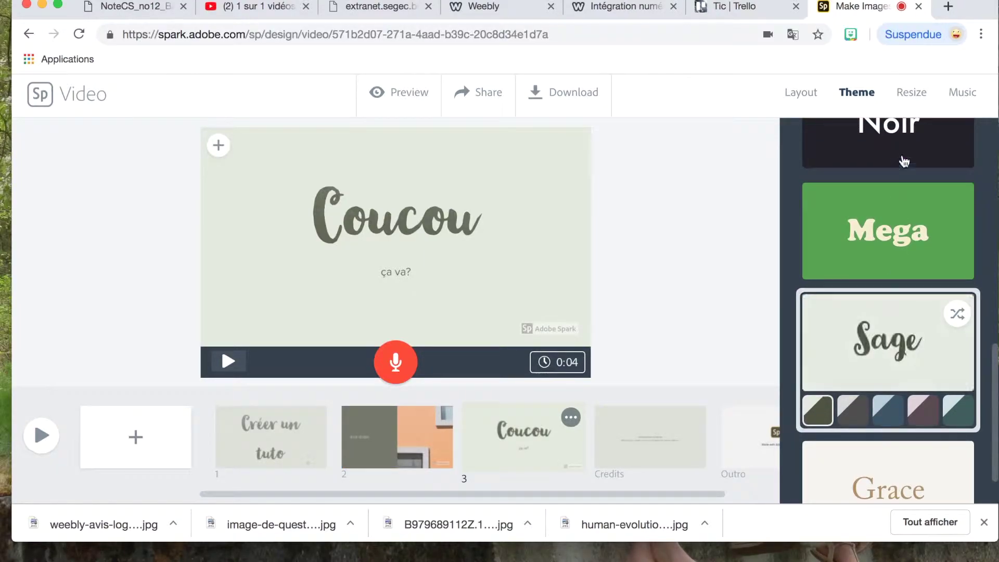
Examine the video's size formats and the available background music settings and tracks
{"action": "left_click", "coordinate": [912, 95]}
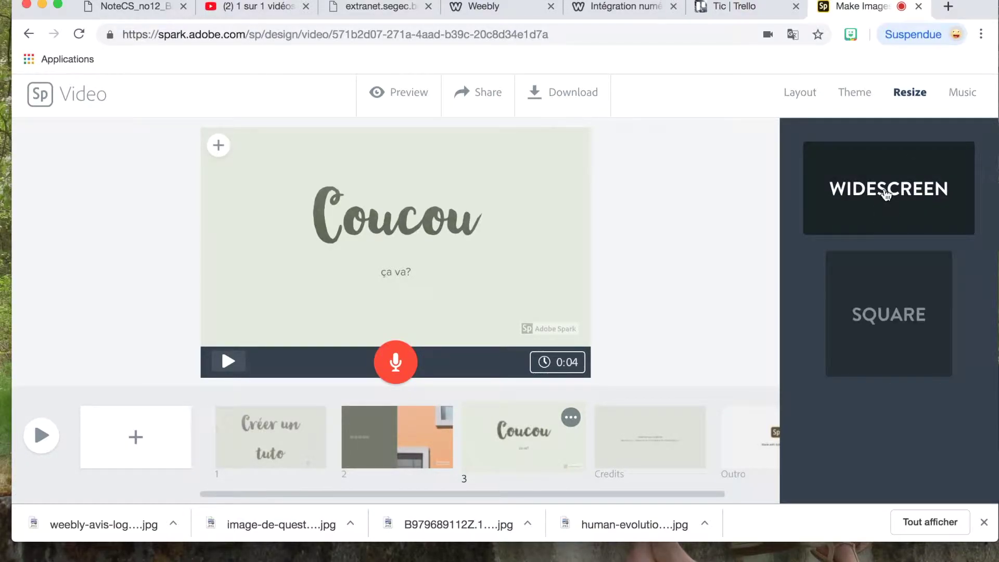
{"action": "left_click", "coordinate": [966, 104]}
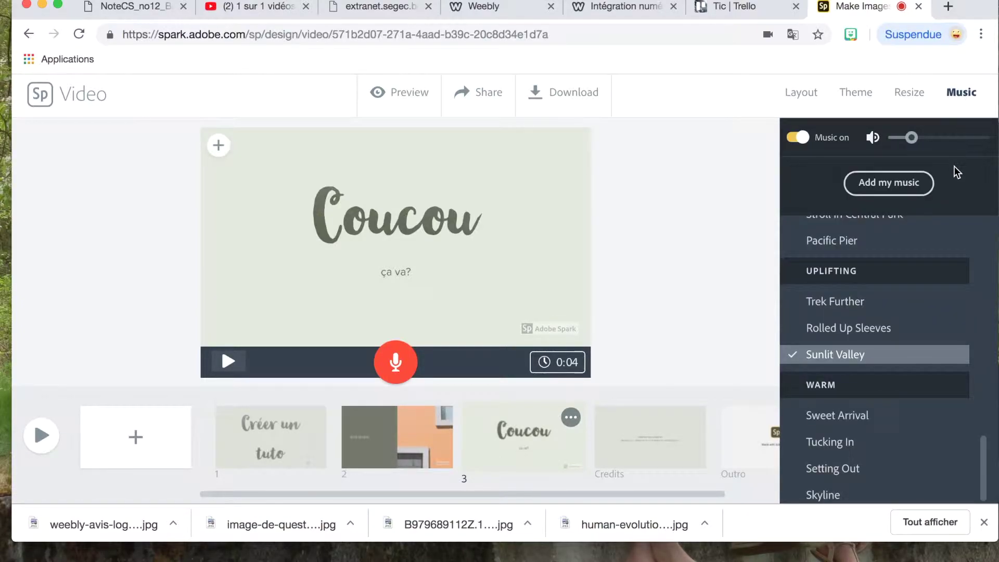
{"action": "mouse_move", "coordinate": [864, 364]}
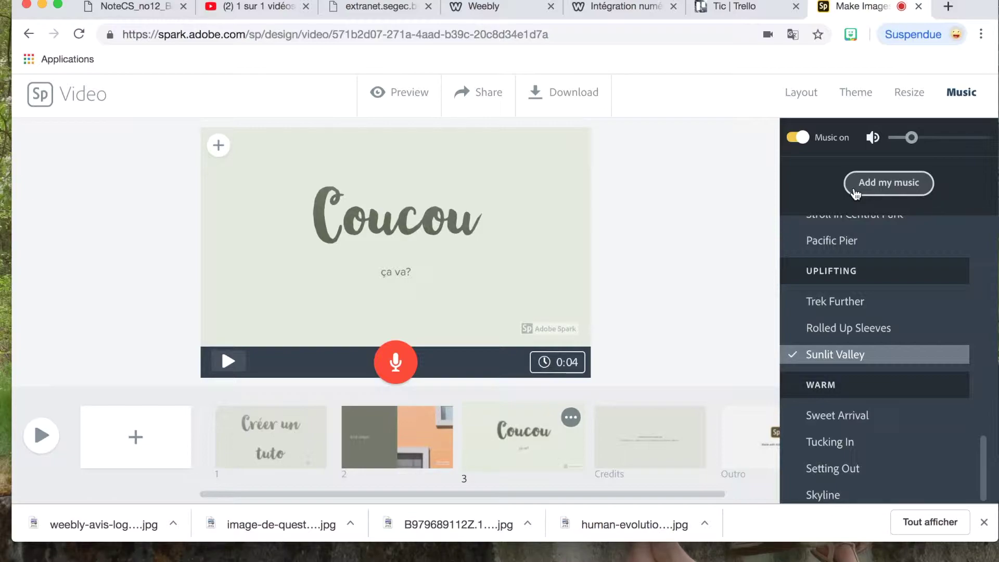
{"action": "scroll", "coordinate": [690, 227], "scroll_direction": "down", "scroll_amount": 1}
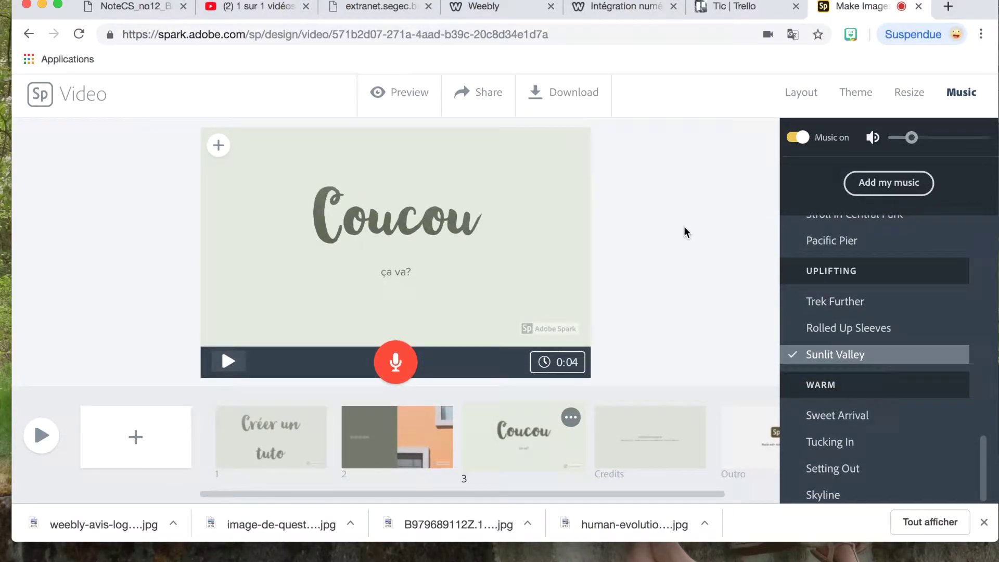
Play the full video in the preview and return to the editor
{"action": "left_click", "coordinate": [45, 438]}
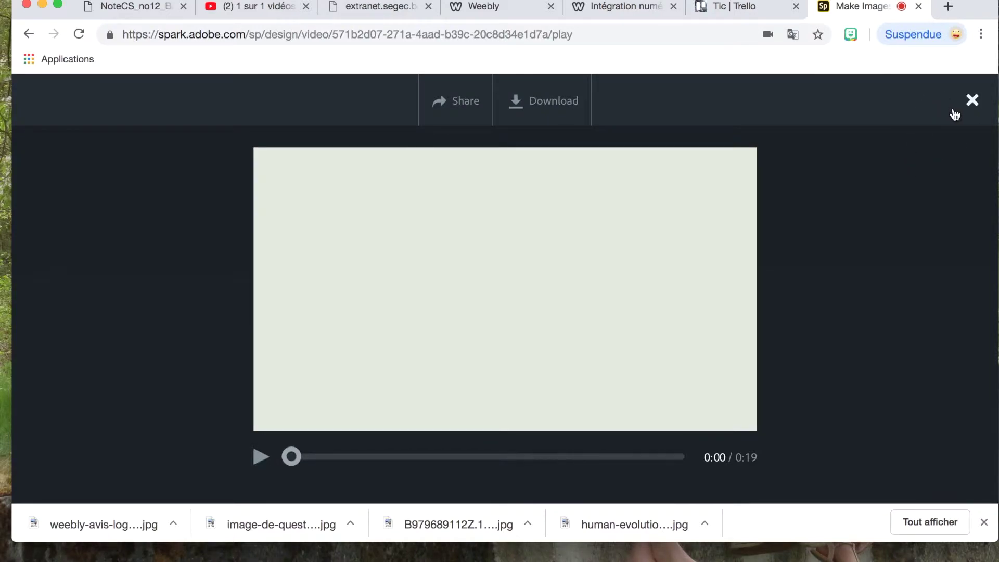
{"action": "left_click", "coordinate": [972, 100]}
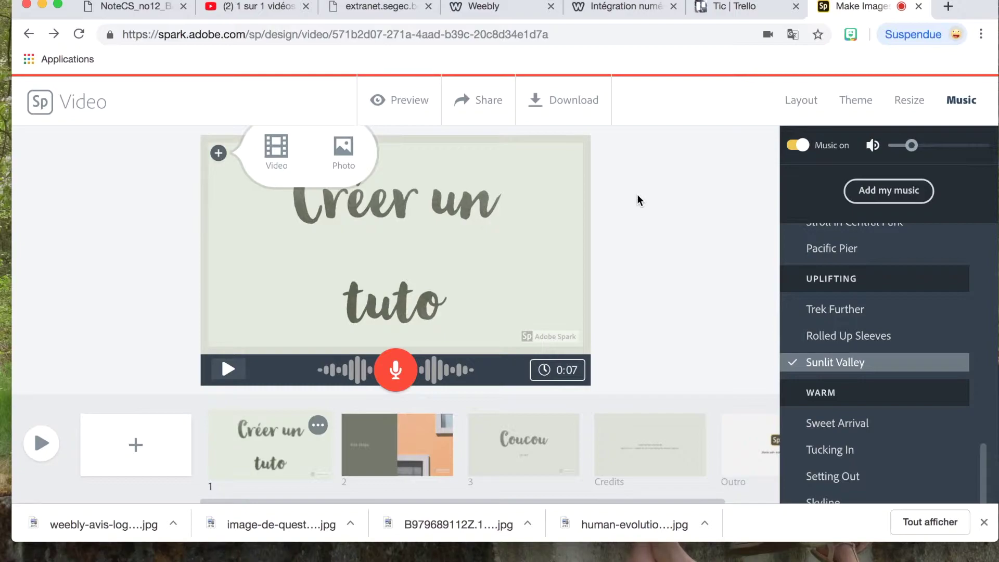
Publish the video in the Education category by creating a shareable link, and copy that link
{"action": "left_click", "coordinate": [481, 108]}
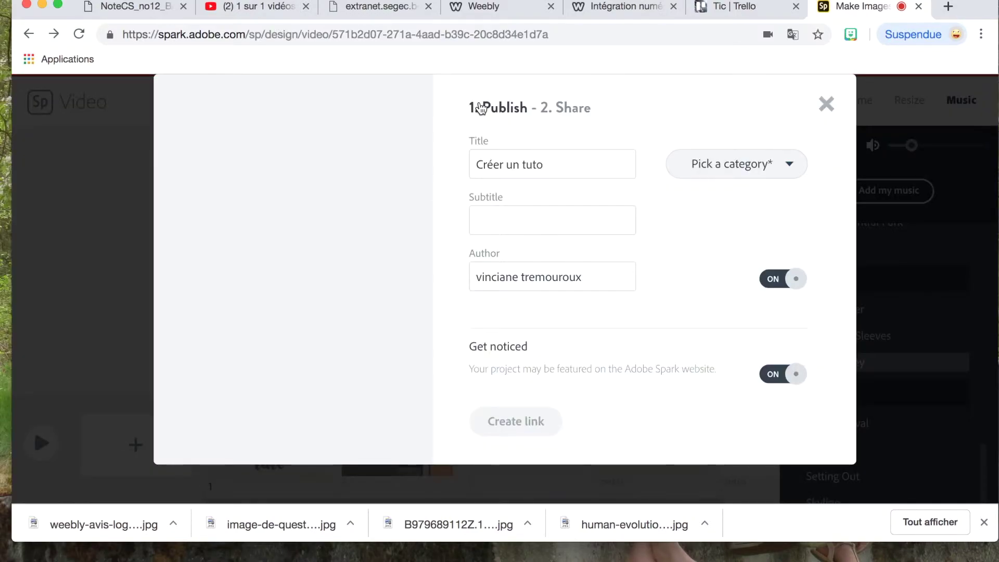
{"action": "left_click", "coordinate": [545, 163]}
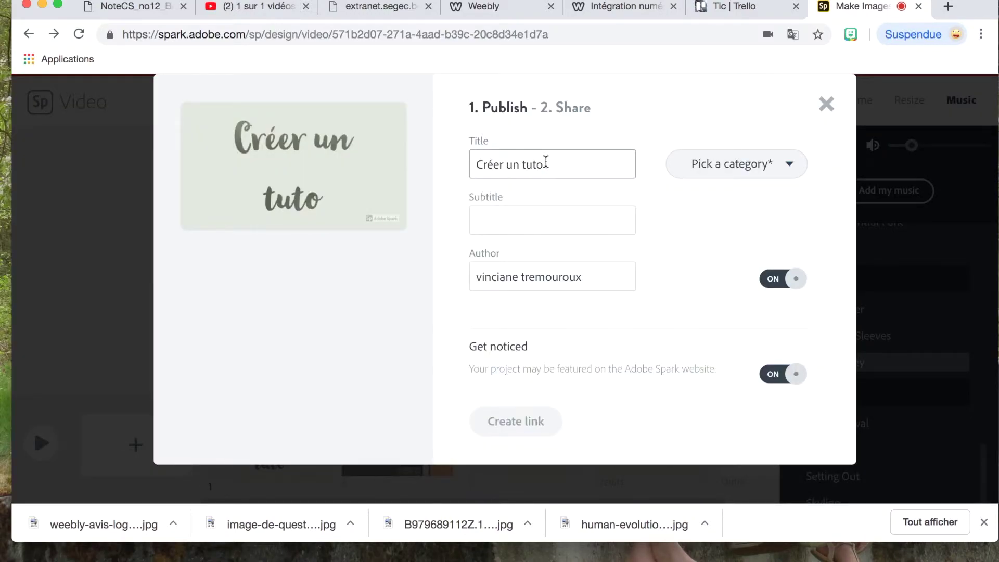
{"action": "left_click", "coordinate": [709, 179]}
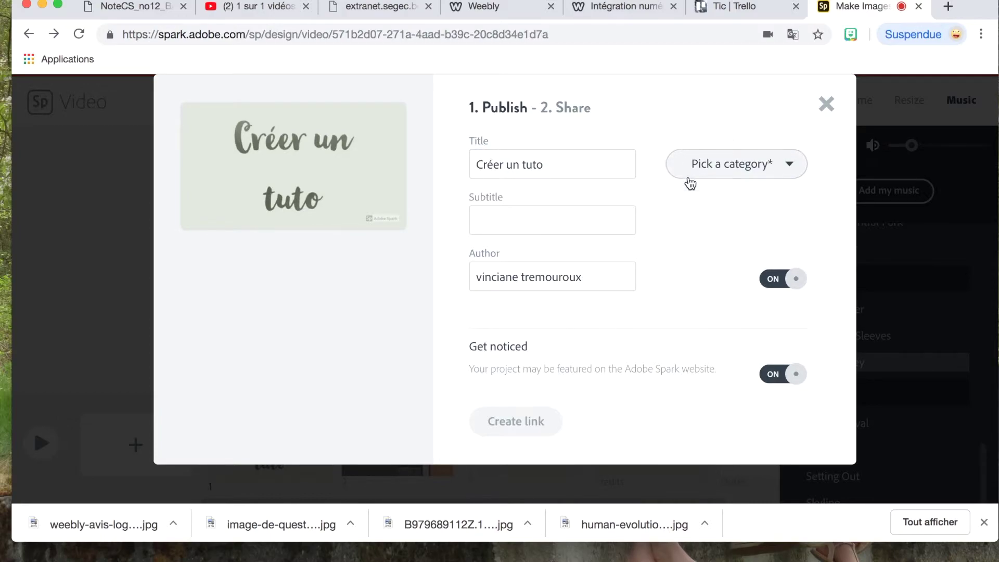
{"action": "left_click", "coordinate": [795, 165]}
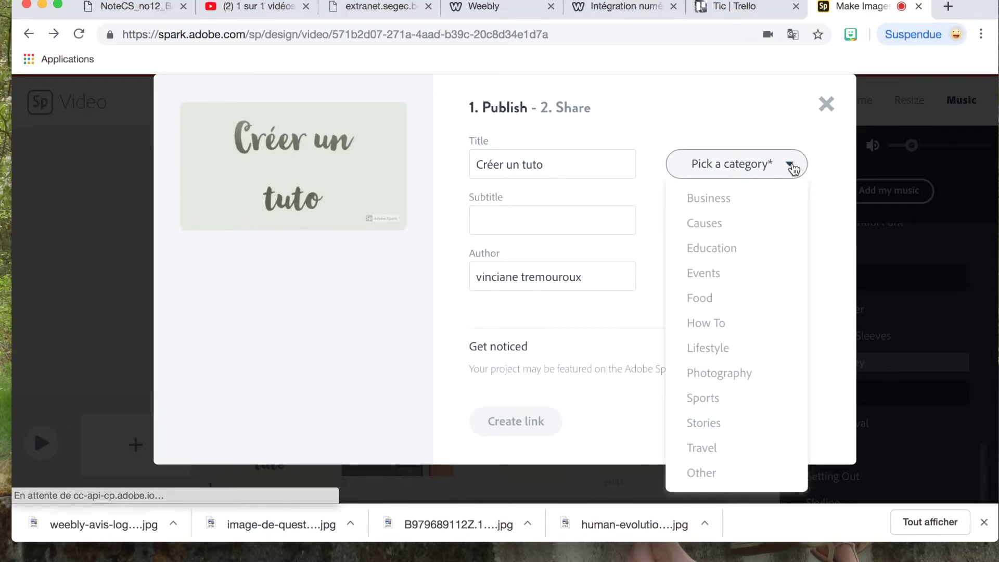
{"action": "left_click", "coordinate": [762, 253]}
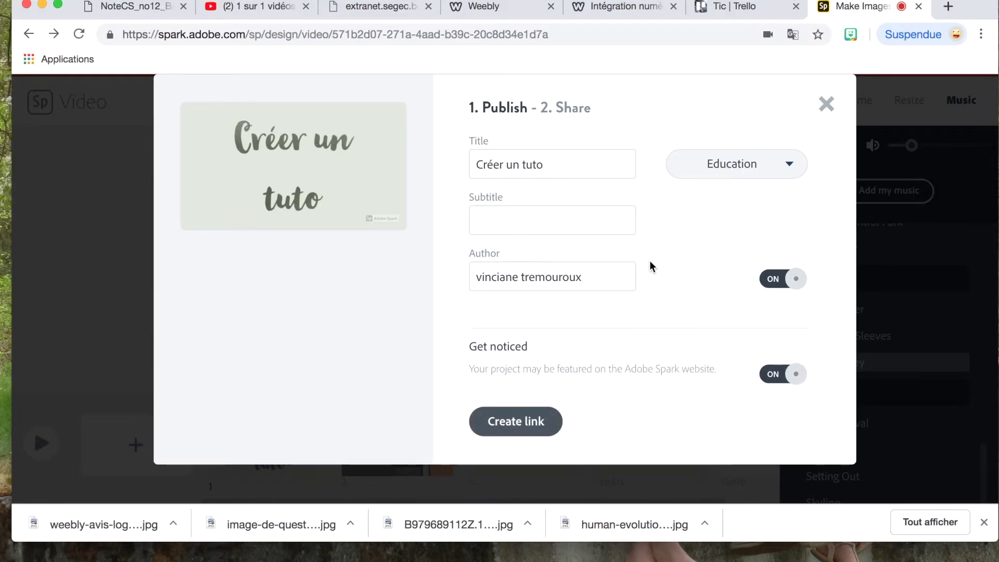
{"action": "left_click", "coordinate": [535, 425]}
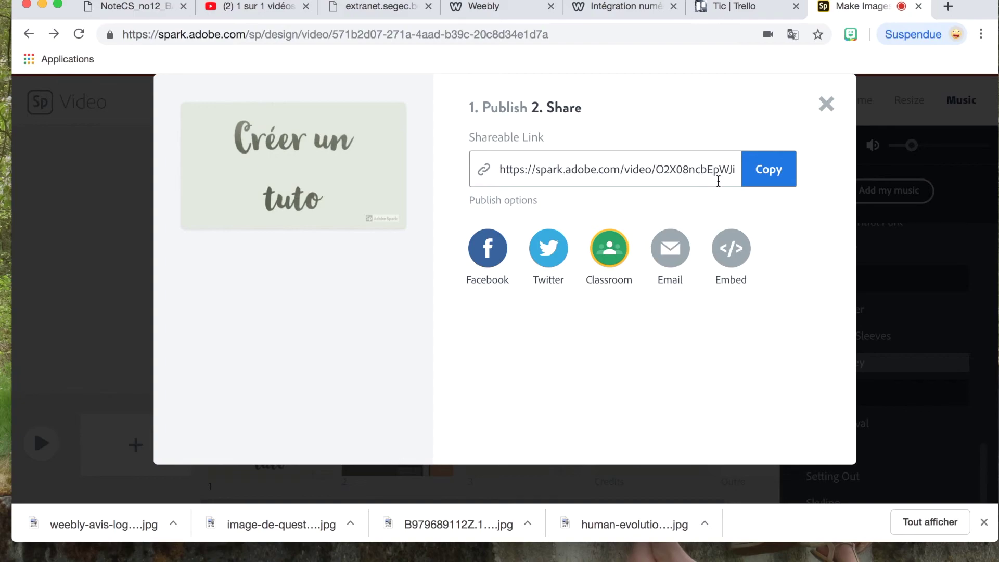
{"action": "left_click", "coordinate": [769, 170]}
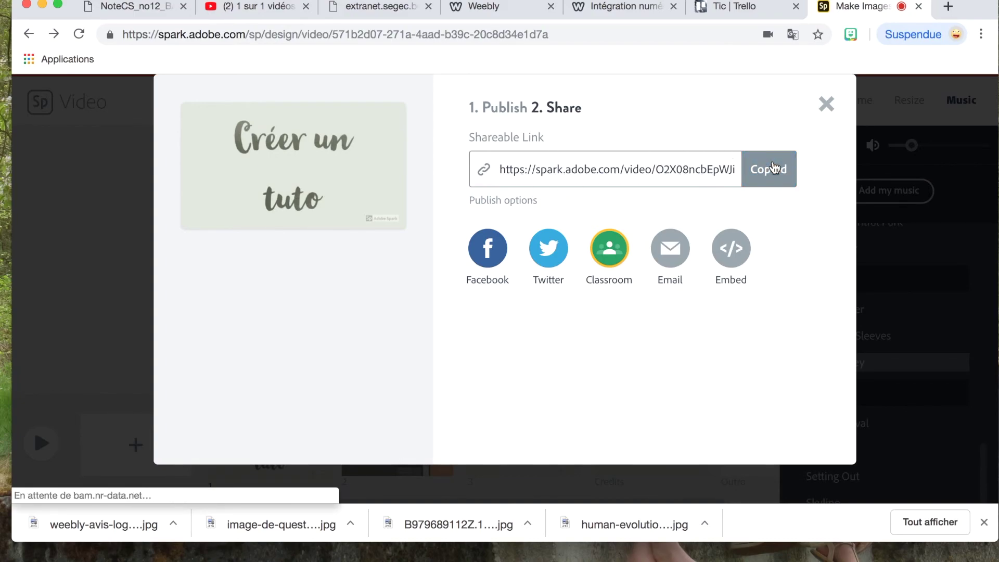